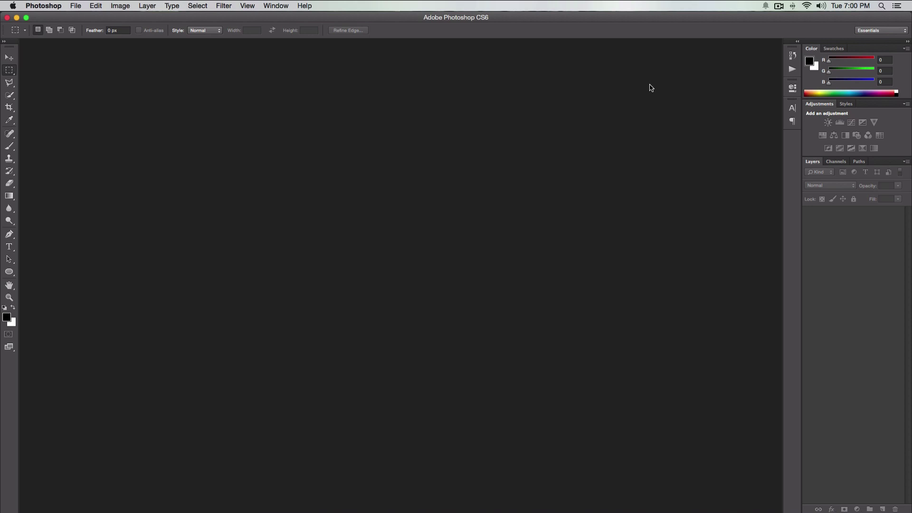
Bring up the Open dialog, then cancel it and leave the File menu without choosing anything
{"action": "key", "text": "super+o"}
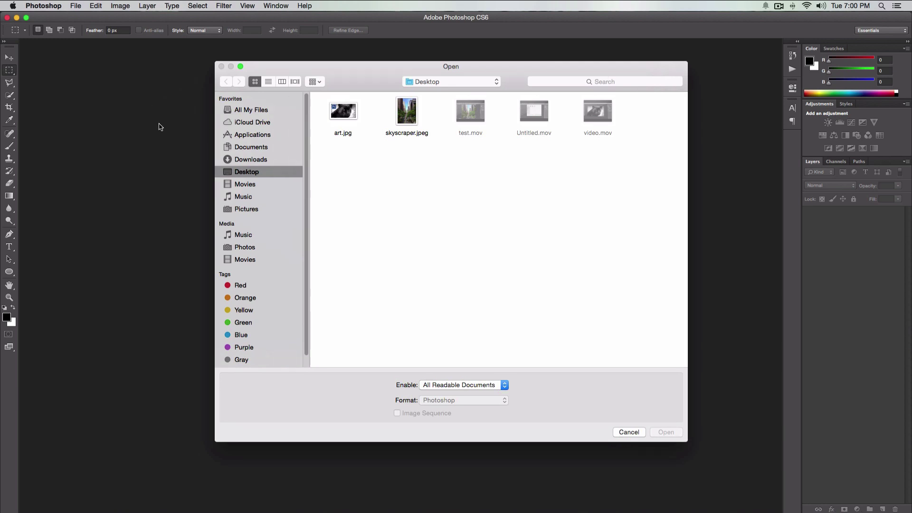
{"action": "mouse_move", "coordinate": [370, 68]}
{"action": "left_mouse_down"}
{"action": "mouse_move", "coordinate": [369, 59]}
{"action": "mouse_move", "coordinate": [366, 70]}
{"action": "left_mouse_up"}
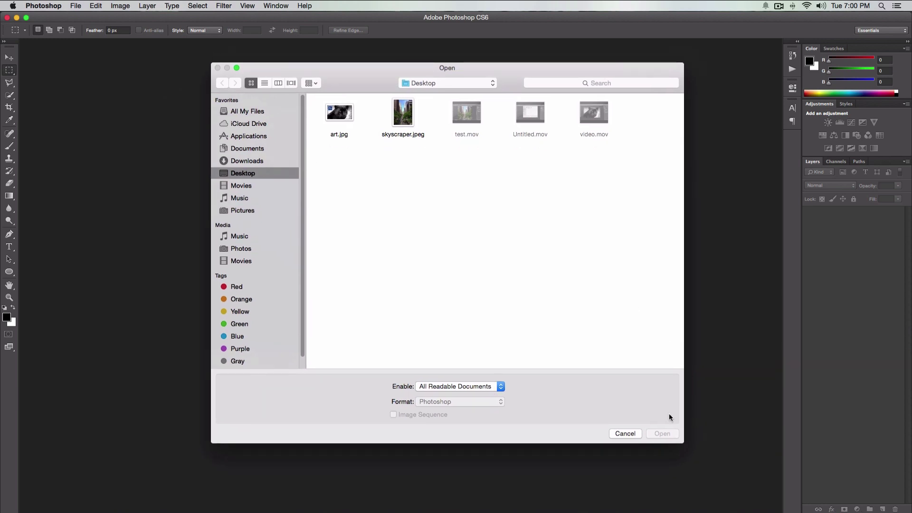
{"action": "left_click", "coordinate": [637, 433]}
{"action": "left_click", "coordinate": [83, 6]}
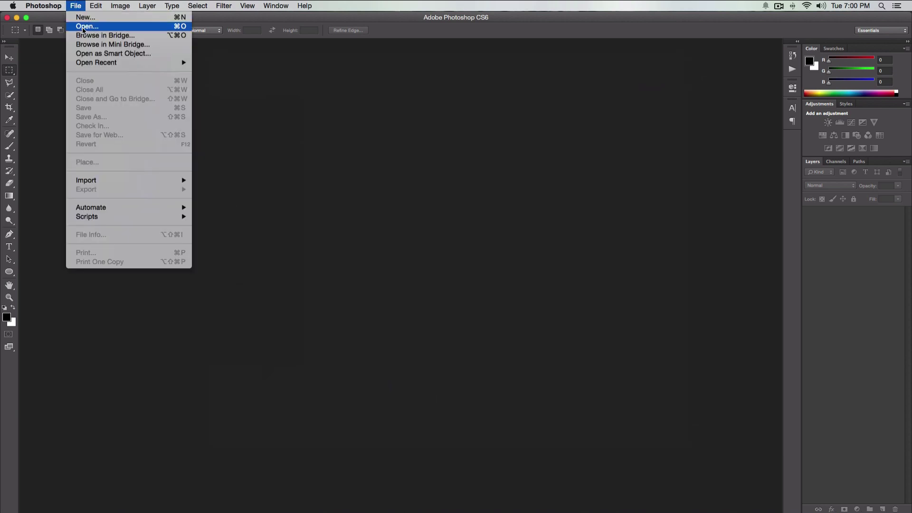
{"action": "left_click", "coordinate": [378, 126]}
Open skyscraper.jpeg from the Desktop with Cmd+O
{"action": "key", "text": "super+o"}
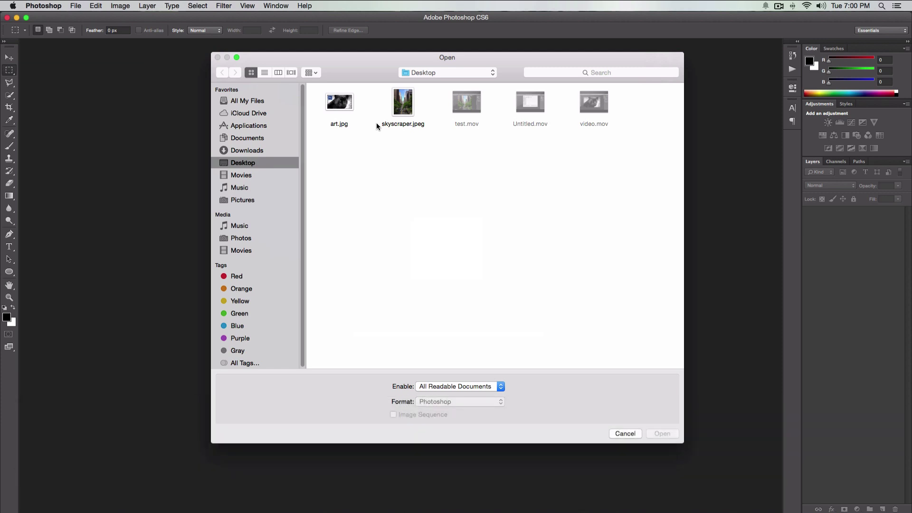
{"action": "left_click", "coordinate": [404, 114]}
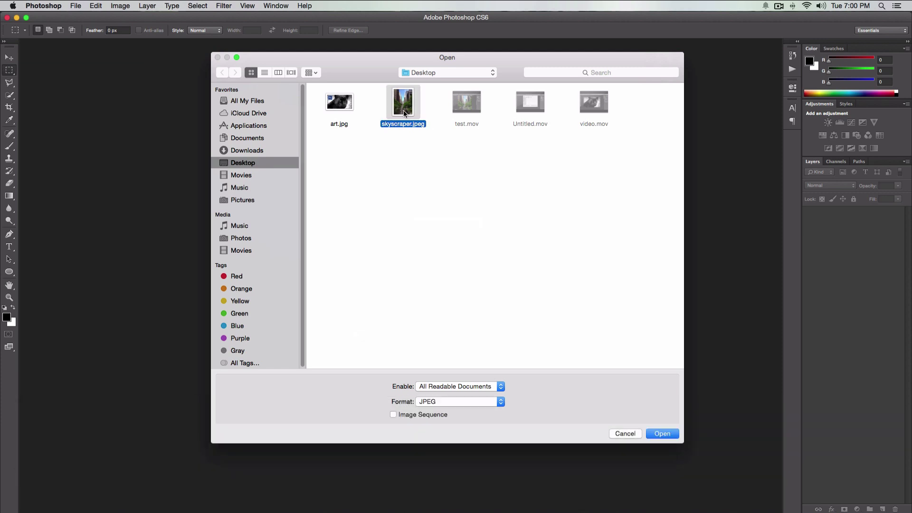
{"action": "left_click", "coordinate": [666, 438]}
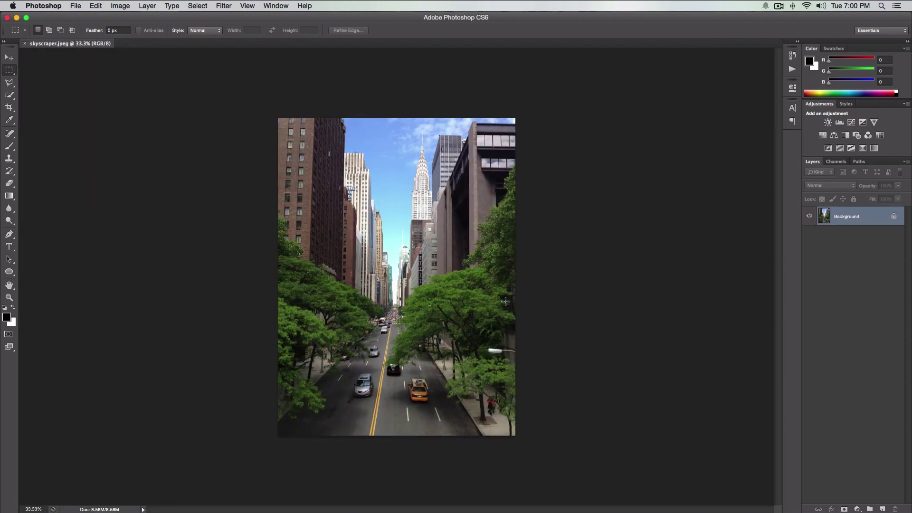
Fit the photo on screen, zoom to 100%, back out to 50%, then in to 200%
{"action": "key", "text": "super+0"}
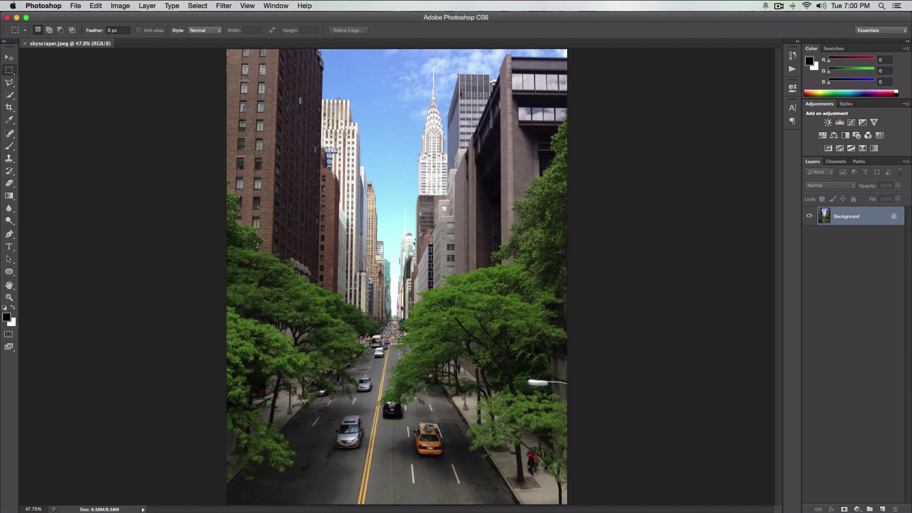
{"action": "key", "text": "super+equal"}
{"action": "key", "text": "super+equal"}
{"action": "key", "text": "super+equal"}
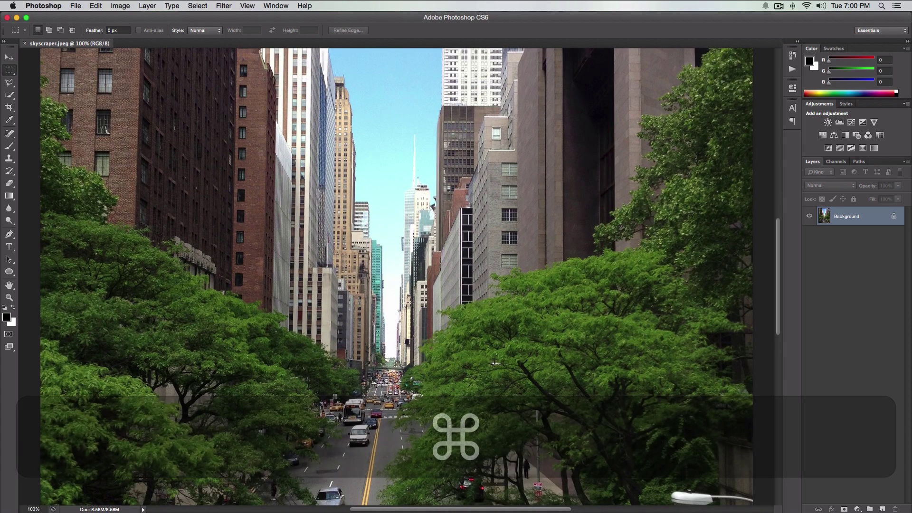
{"action": "key", "text": "super+minus"}
{"action": "key", "text": "super+minus"}
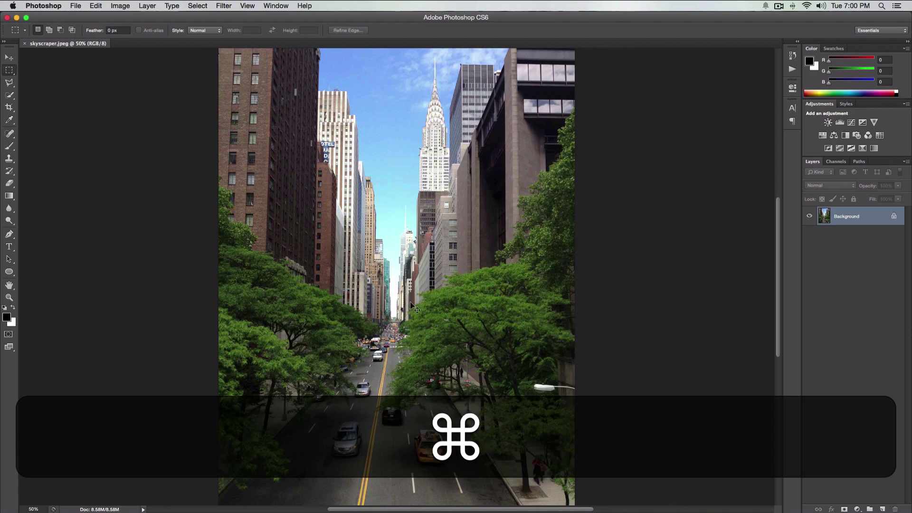
{"action": "key", "text": "super+equal"}
{"action": "key", "text": "super+equal"}
{"action": "key", "text": "super+equal"}
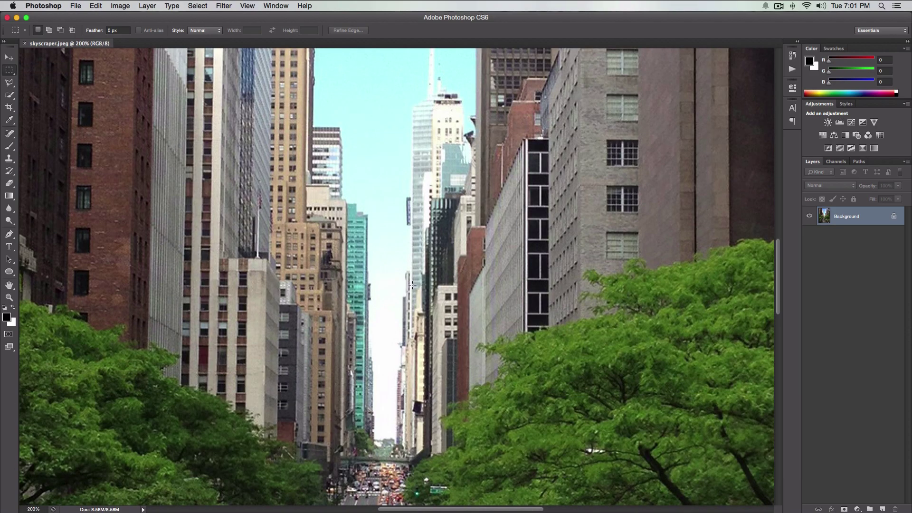
Pan with the Hand tool over the towers, avenue and traffic, then fit the photo with Cmd+0
{"action": "scroll", "coordinate": [411, 302], "scroll_direction": "down", "scroll_amount": 10}
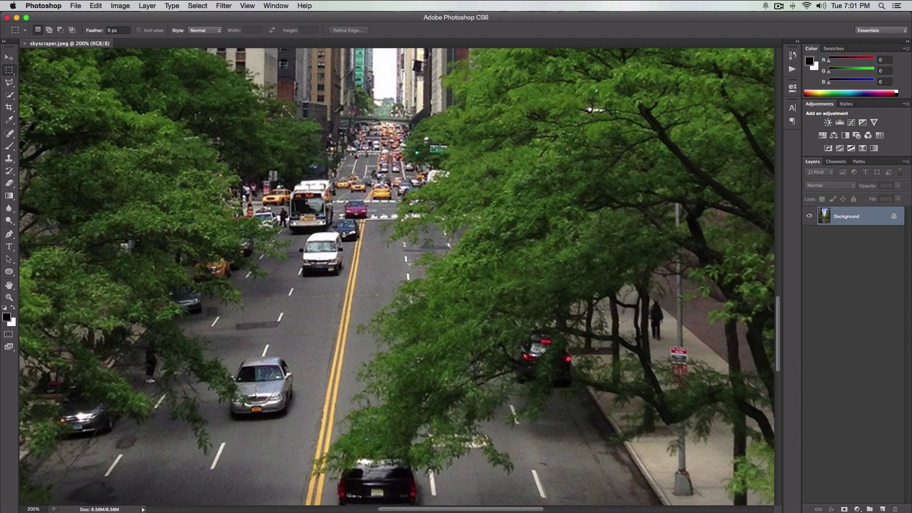
{"action": "scroll", "coordinate": [409, 264], "scroll_direction": "up", "scroll_amount": 5}
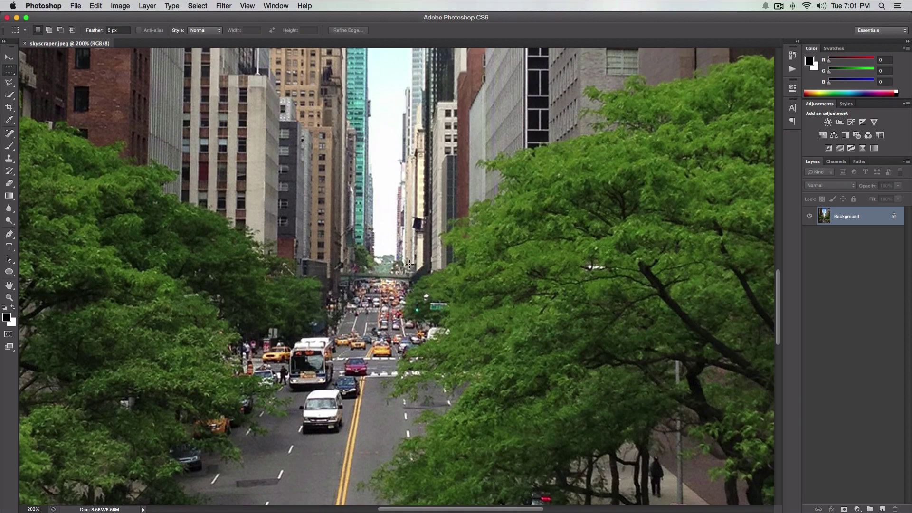
{"action": "scroll", "coordinate": [410, 264], "scroll_direction": "down", "scroll_amount": 5}
{"action": "left_click_drag", "start_coordinate": [779, 311], "coordinate": [773, 287]}
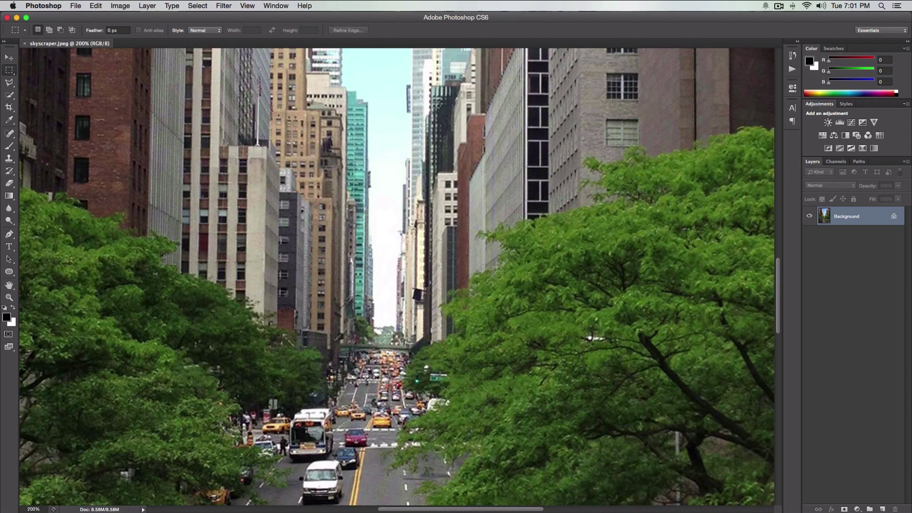
{"action": "key", "text": "space"}
{"action": "left_click_drag", "start_coordinate": [408, 273], "coordinate": [563, 112]}
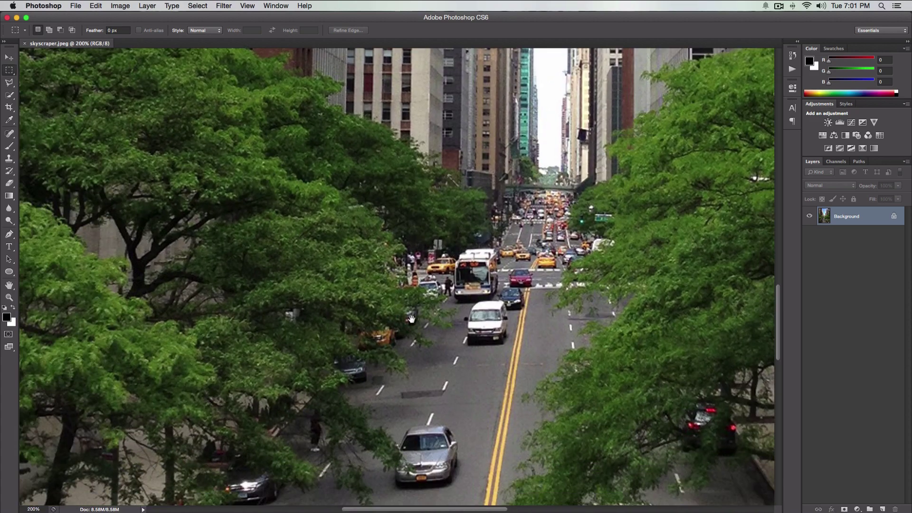
{"action": "left_click_drag", "start_coordinate": [416, 308], "coordinate": [369, 269]}
{"action": "left_click_drag", "start_coordinate": [541, 247], "coordinate": [473, 314]}
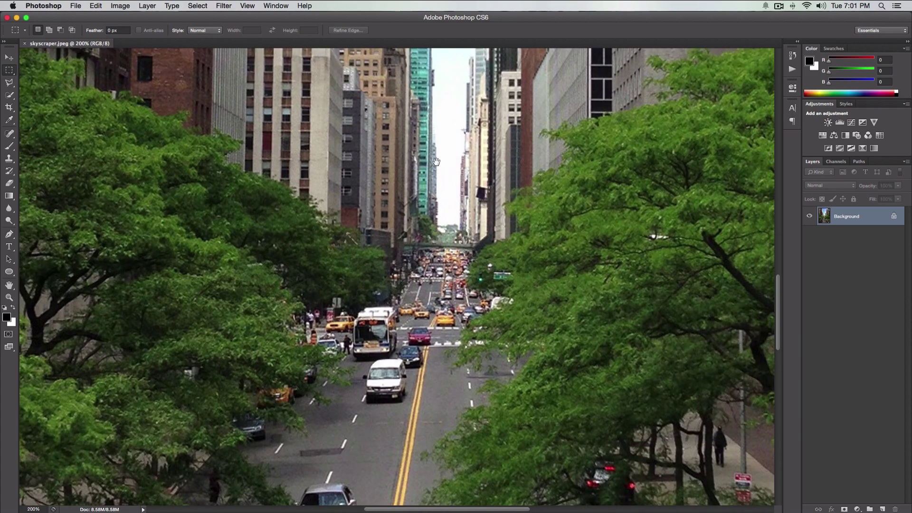
{"action": "left_click_drag", "start_coordinate": [437, 137], "coordinate": [568, 121]}
{"action": "left_click_drag", "start_coordinate": [465, 263], "coordinate": [336, 98]}
{"action": "left_click_drag", "start_coordinate": [546, 221], "coordinate": [496, 191]}
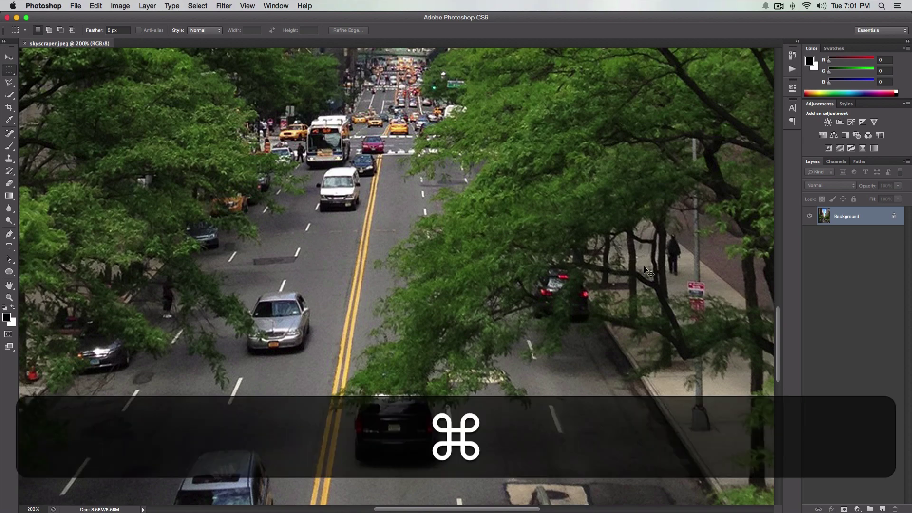
{"action": "key", "text": "super+0"}
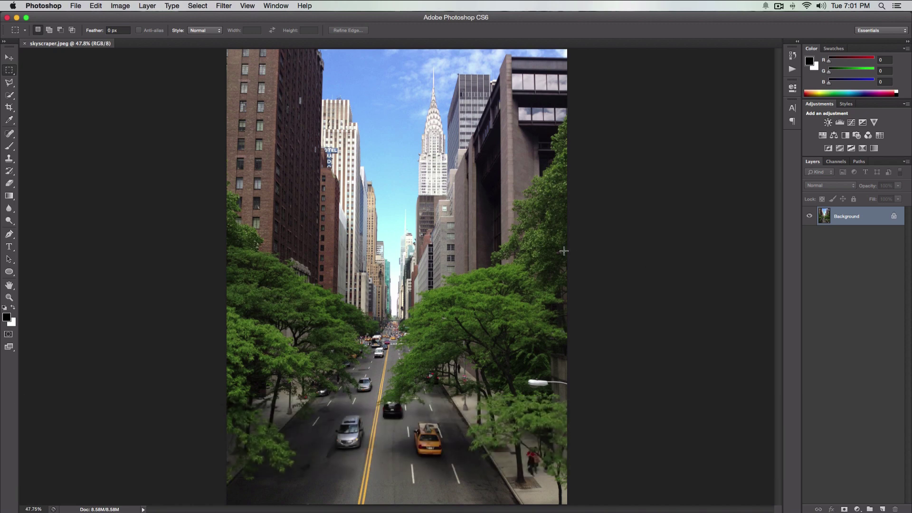
Browse the marquee variants (rectangle, ellipse, row, column), keeping the Rectangular Marquee
{"action": "left_click", "coordinate": [13, 73]}
{"action": "left_click", "coordinate": [11, 74]}
{"action": "left_click", "coordinate": [12, 74]}
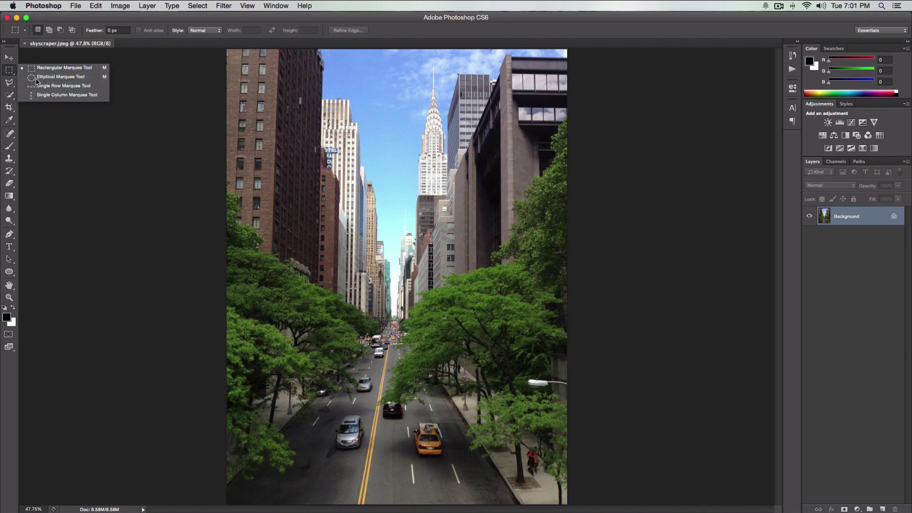
{"action": "left_click", "coordinate": [10, 72]}
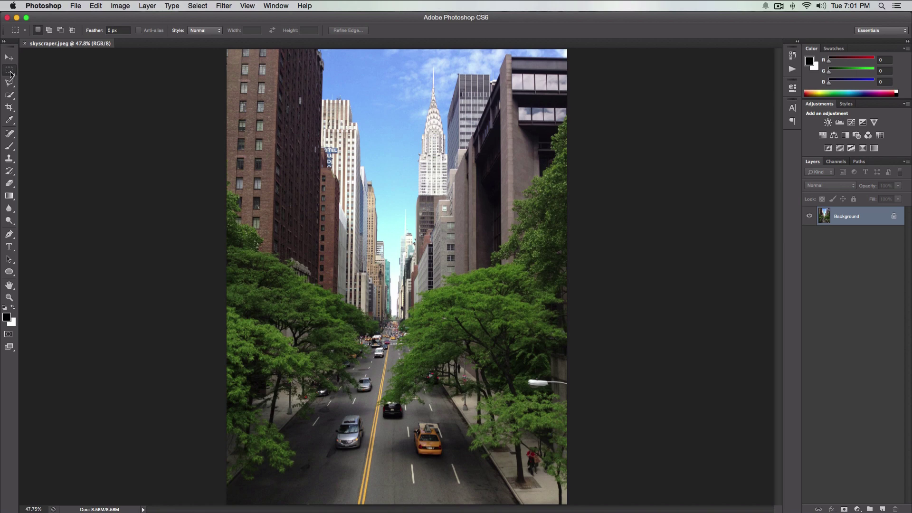
{"action": "left_click", "coordinate": [10, 74]}
Switch to the freehand Lasso tool, try the Crop tool, then return to Lasso with L
{"action": "left_click", "coordinate": [9, 84]}
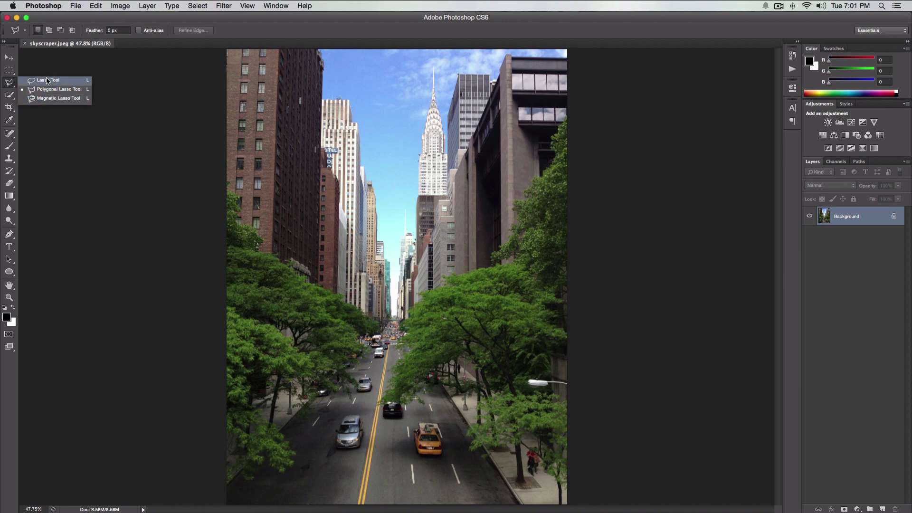
{"action": "left_click", "coordinate": [10, 86]}
{"action": "left_click", "coordinate": [10, 86]}
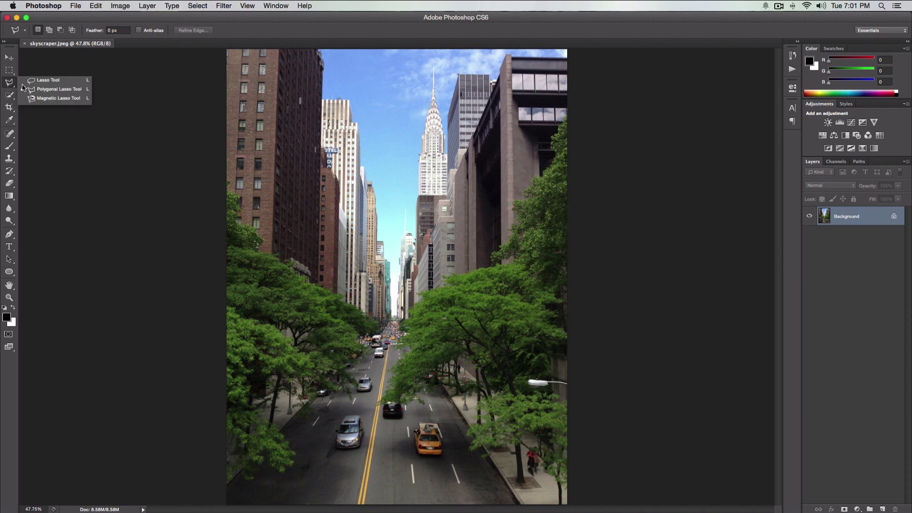
{"action": "left_click", "coordinate": [30, 81]}
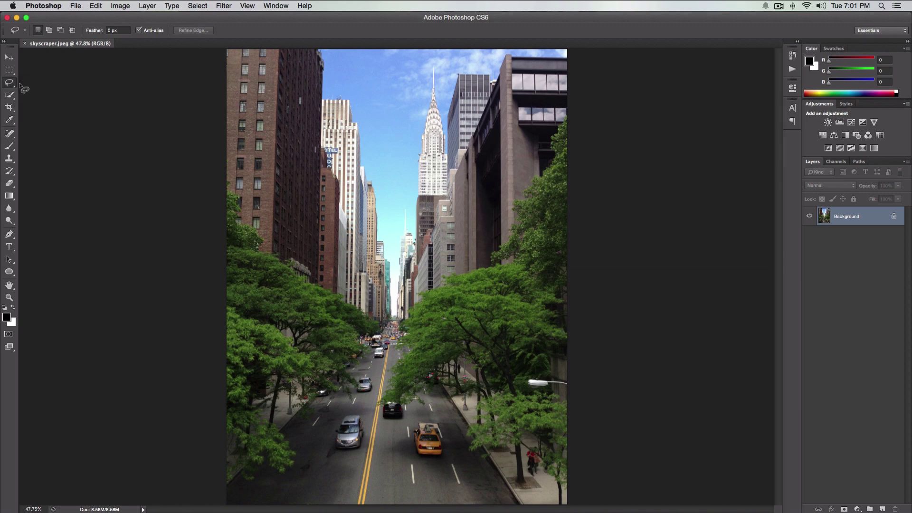
{"action": "left_click", "coordinate": [9, 108]}
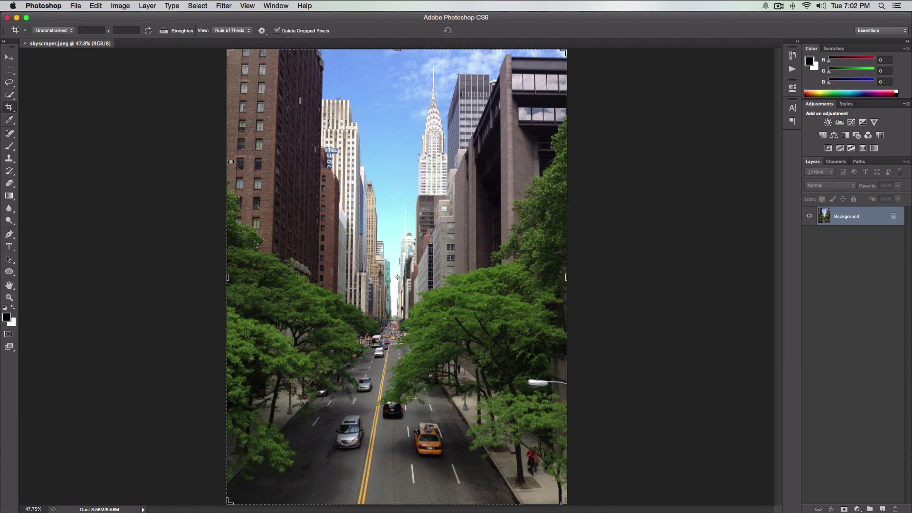
{"action": "key", "text": "l"}
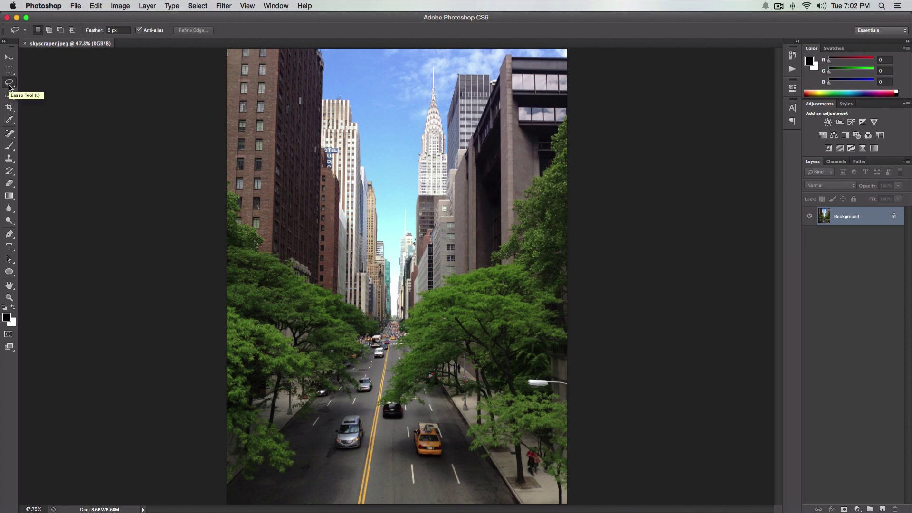
{"action": "left_click", "coordinate": [9, 87]}
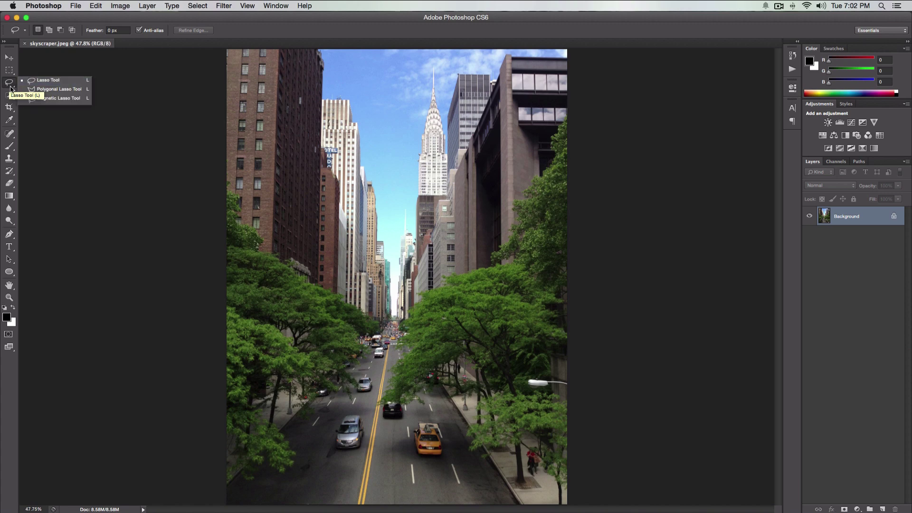
{"action": "left_click", "coordinate": [11, 88]}
Cycle screen modes with F back to Standard Screen Mode, keeping the freehand Lasso tool
{"action": "key", "text": "f"}
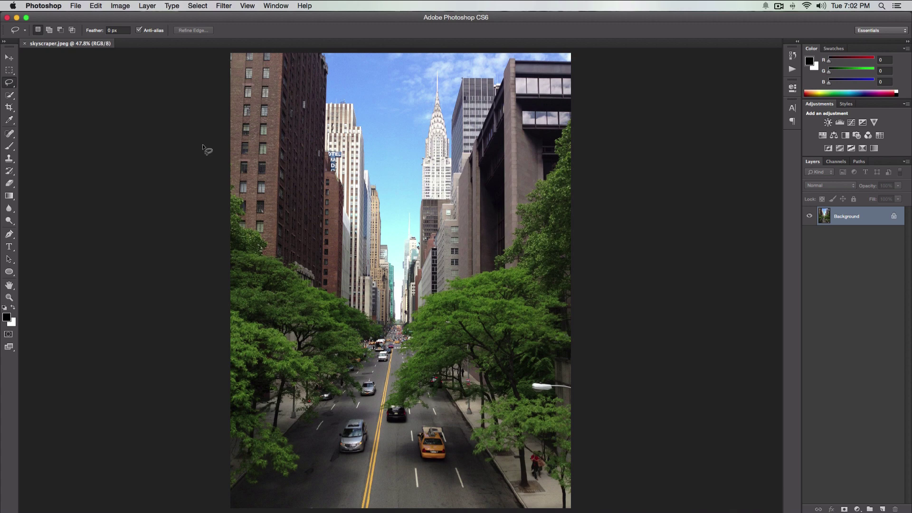
{"action": "key", "text": "equal"}
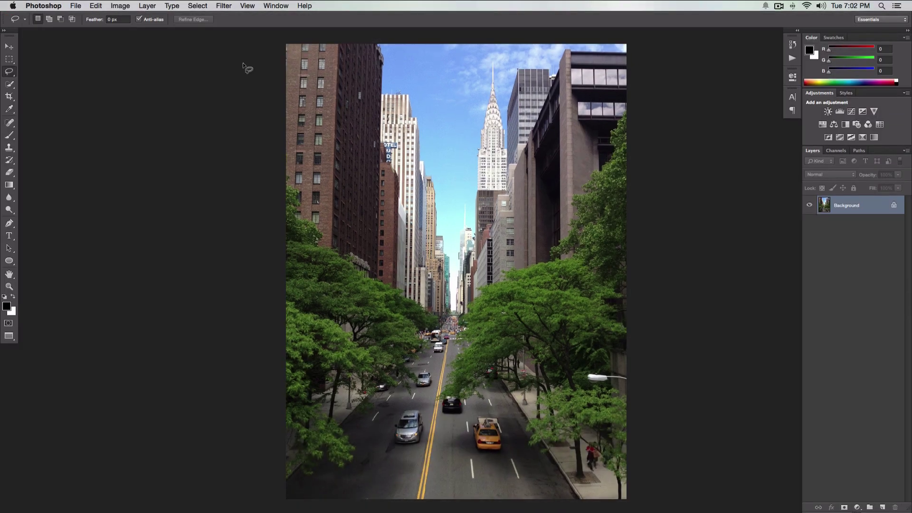
{"action": "key", "text": "f"}
{"action": "key", "text": "f"}
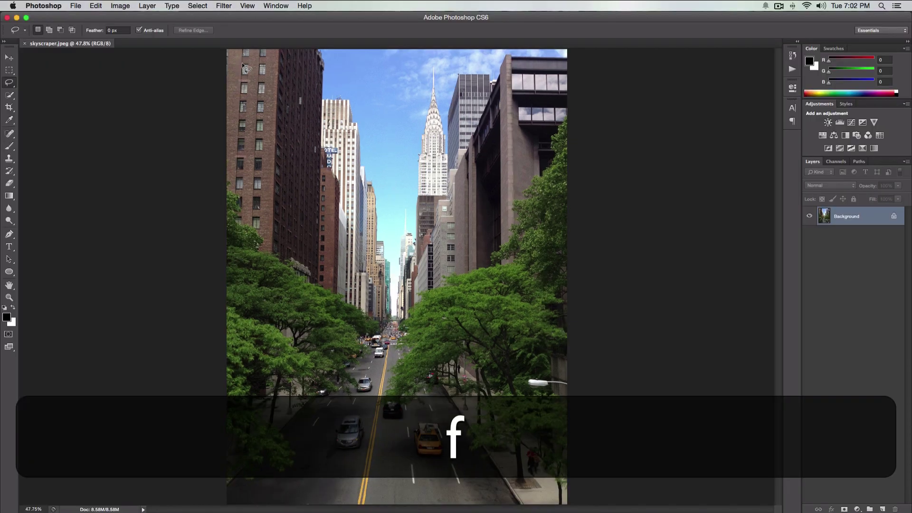
{"action": "left_click", "coordinate": [9, 83]}
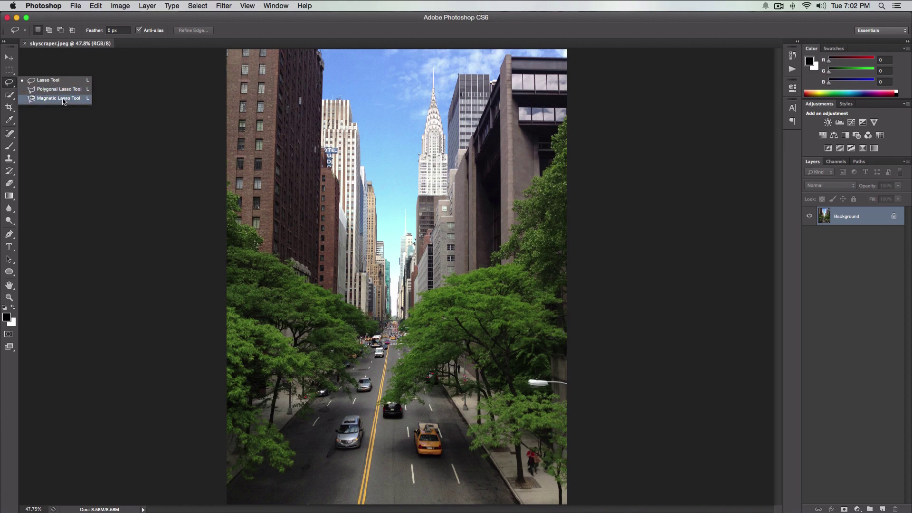
{"action": "left_click", "coordinate": [63, 84]}
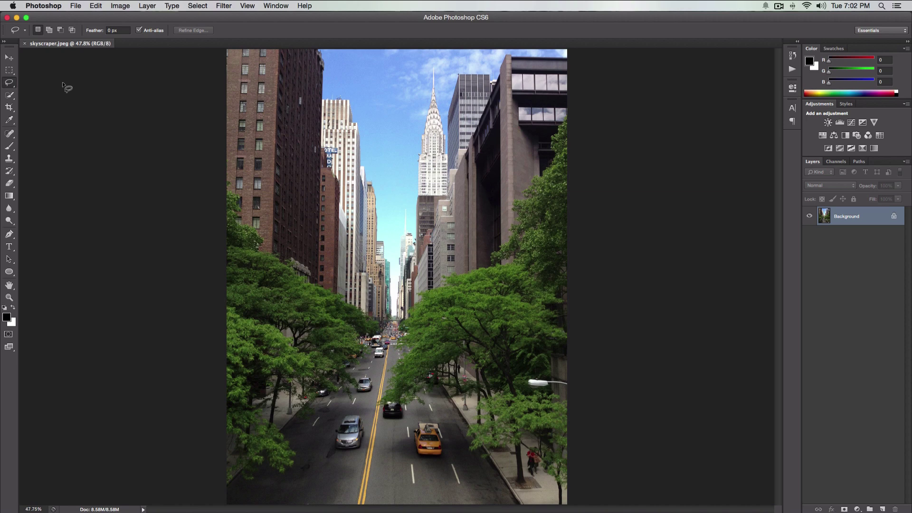
Select the Brush tool with B and zoom the photo in to 66.7%
{"action": "left_click", "coordinate": [9, 135]}
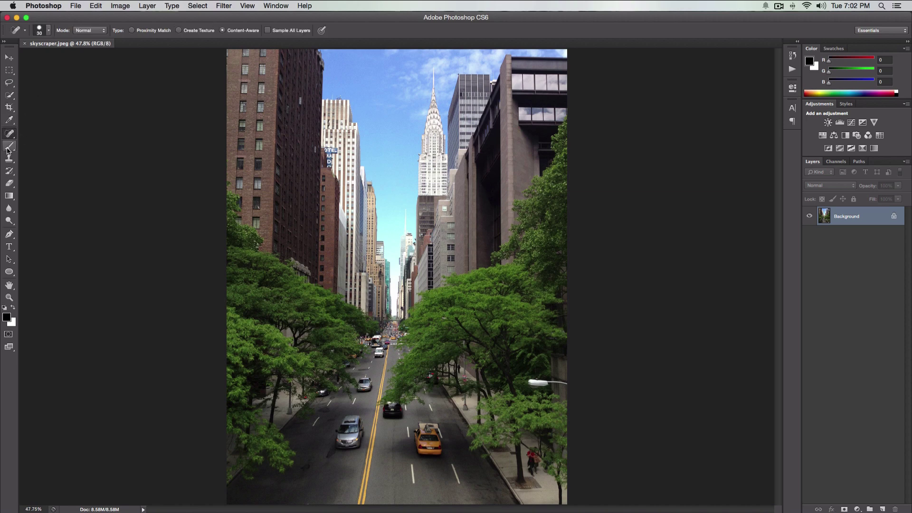
{"action": "key", "text": "b"}
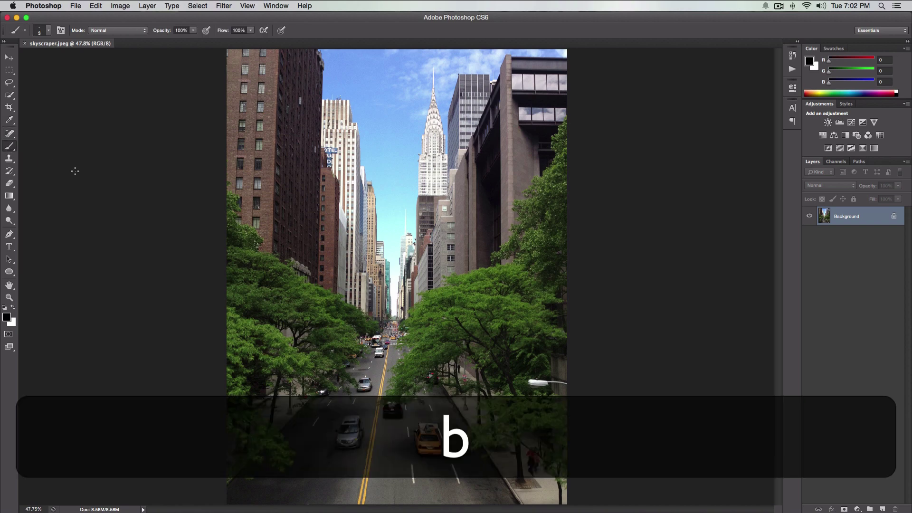
{"action": "key", "text": "super+equal"}
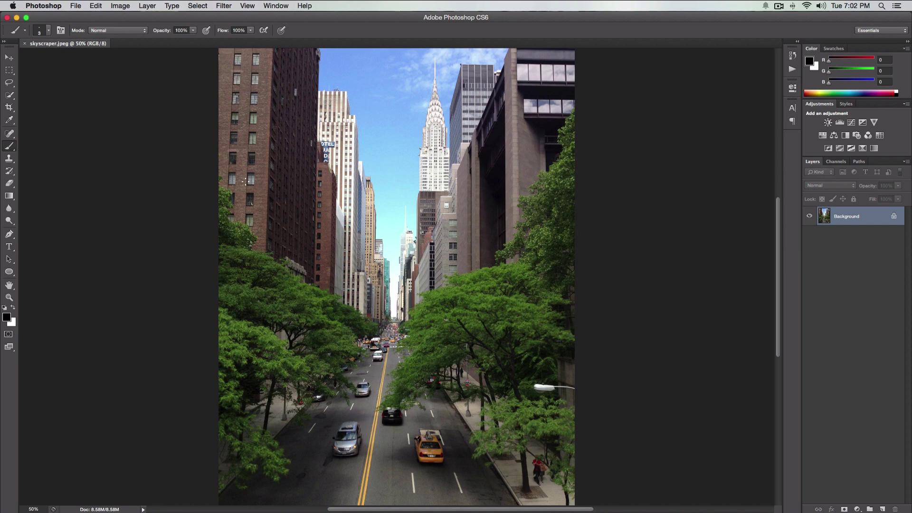
{"action": "key", "text": "super+equal"}
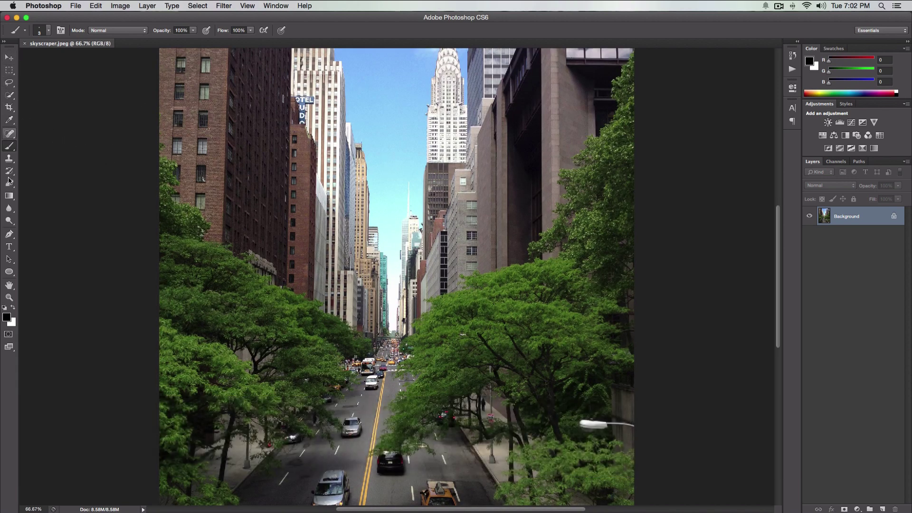
Switch to the Eyedropper tool from the toolbox variants
{"action": "left_click", "coordinate": [9, 146]}
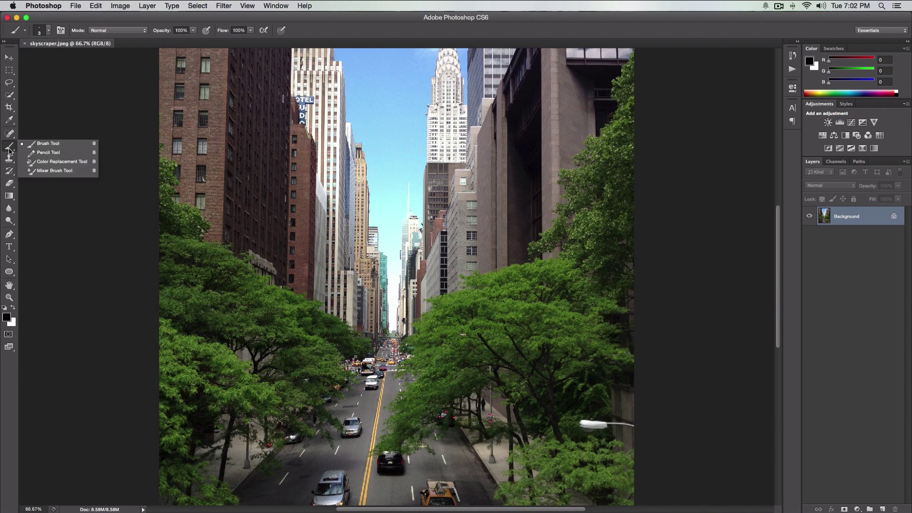
{"action": "left_click", "coordinate": [44, 145]}
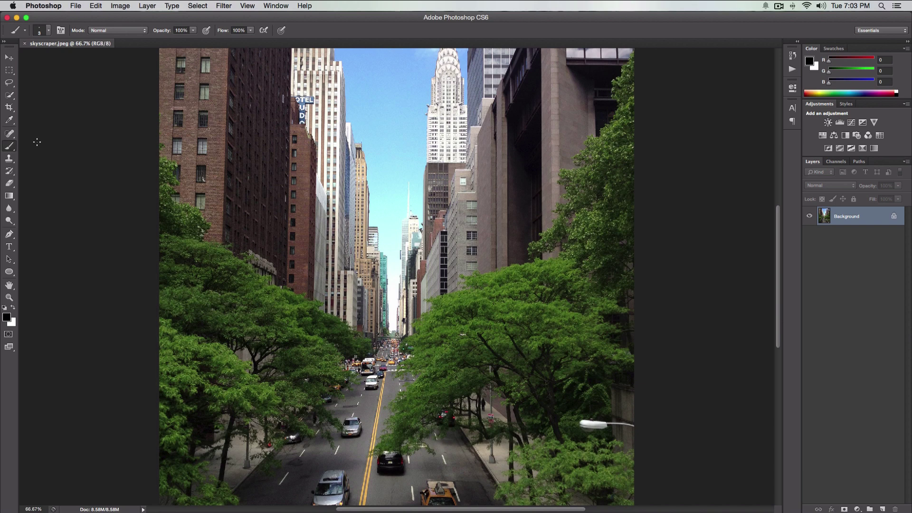
{"action": "left_click", "coordinate": [13, 125]}
{"action": "left_click", "coordinate": [48, 118]}
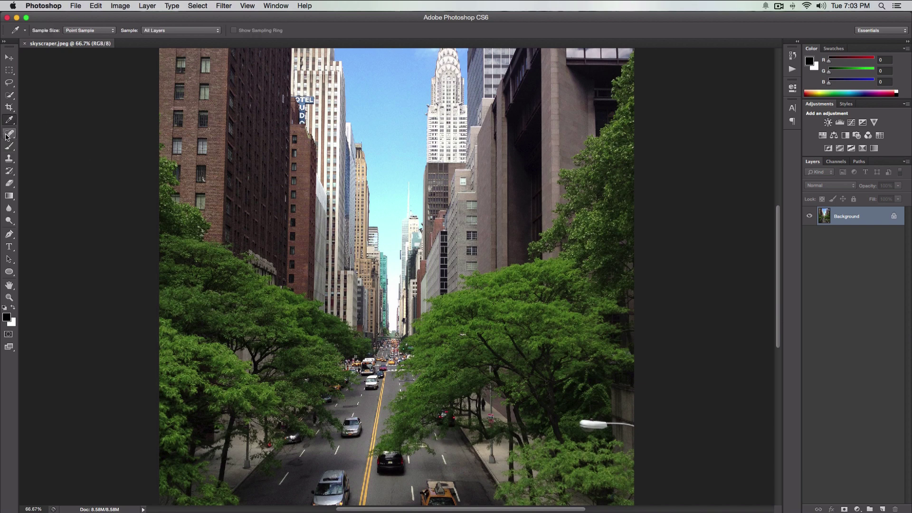
Select the Brush and open its preset picker on the canvas, showing 3 px size and 15% hardness
{"action": "key", "text": "b"}
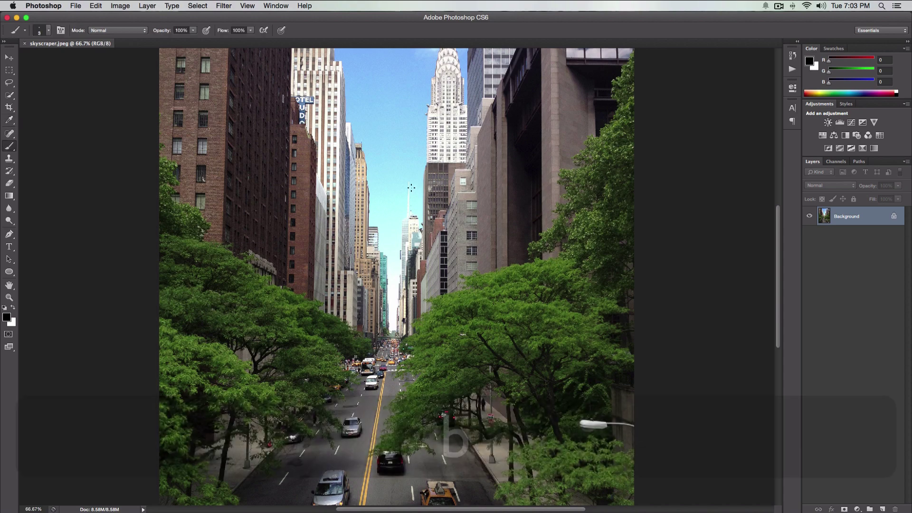
{"action": "right_click", "coordinate": [399, 173]}
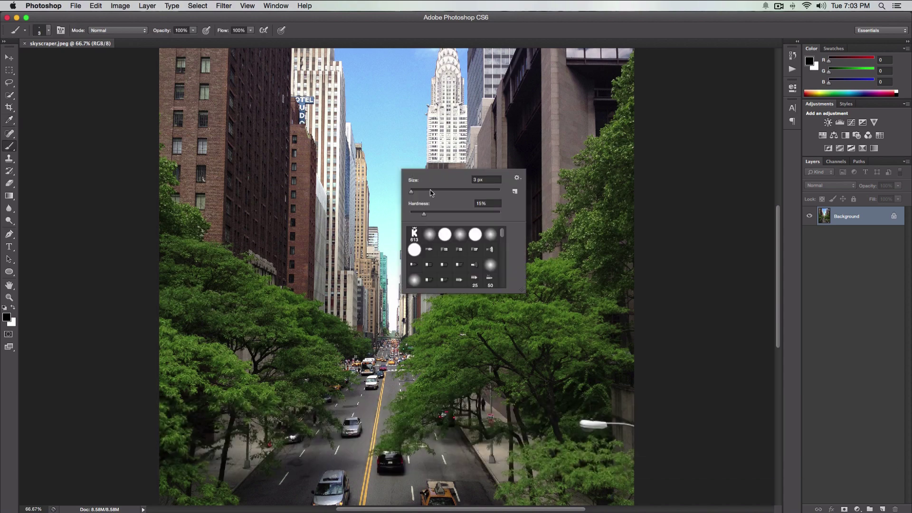
{"action": "left_click", "coordinate": [424, 157]}
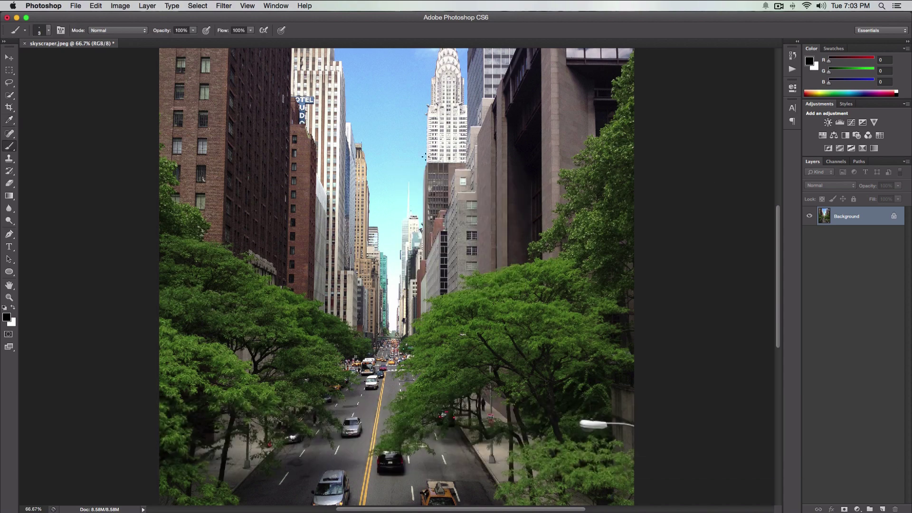
{"action": "right_click", "coordinate": [384, 144]}
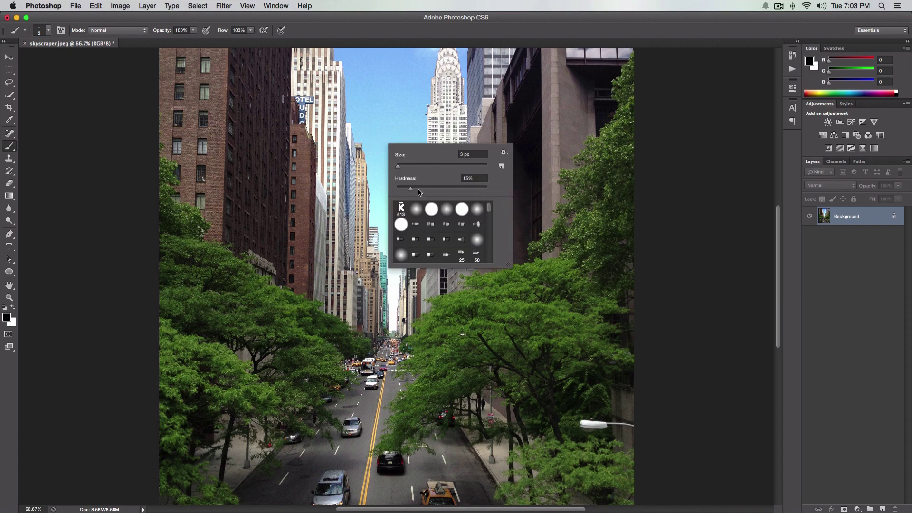
{"action": "left_click", "coordinate": [712, 179]}
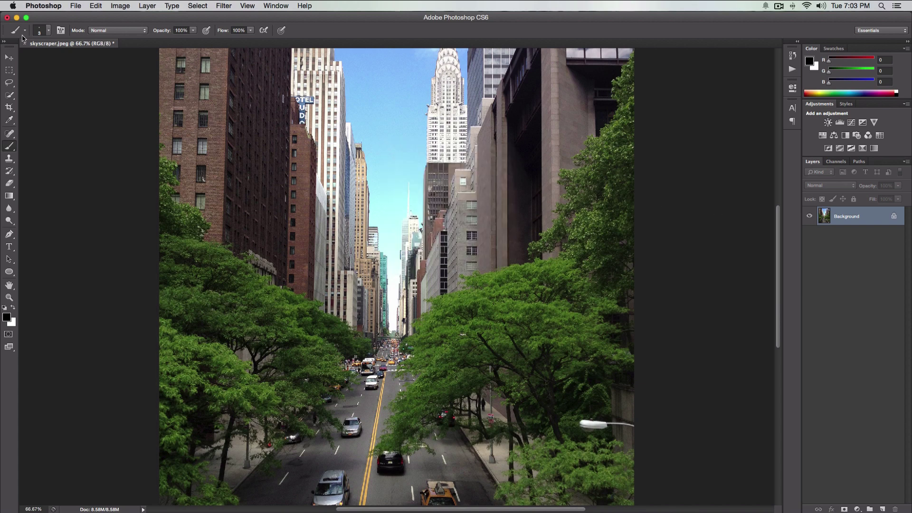
{"action": "left_click", "coordinate": [48, 31]}
{"action": "left_click", "coordinate": [51, 32]}
{"action": "right_click", "coordinate": [371, 144]}
{"action": "left_click", "coordinate": [673, 162]}
Ctrl+Option-drag on the canvas to resize the brush to 137 px diameter
{"action": "key", "text": "shift"}
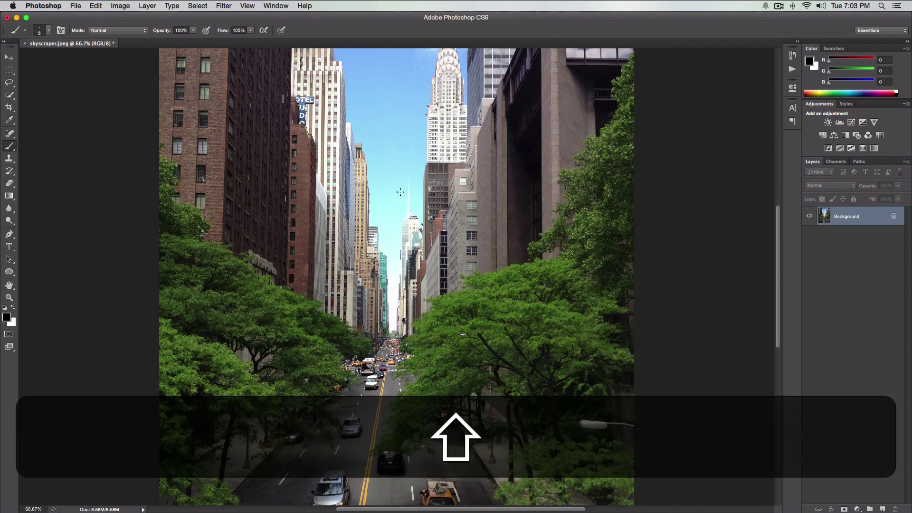
{"action": "key", "text": "ctrl+alt"}
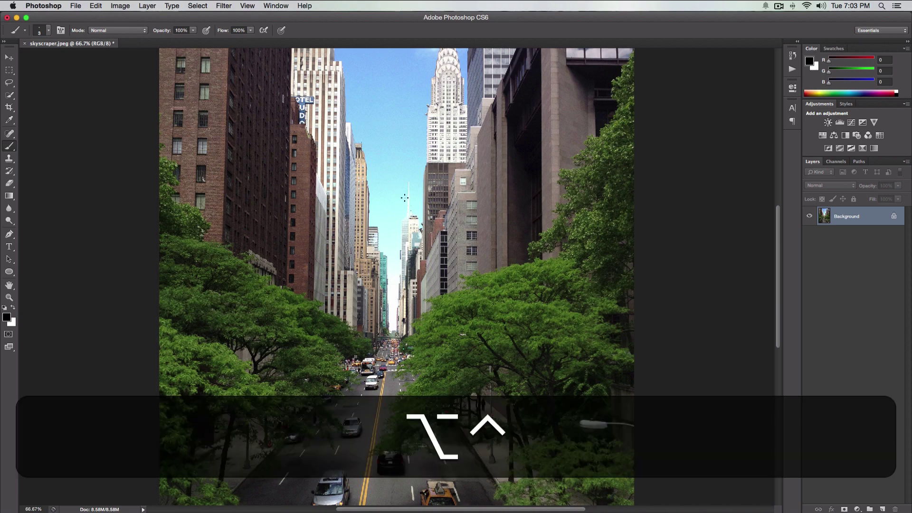
{"action": "mouse_move", "coordinate": [404, 198]}
{"action": "left_mouse_down"}
{"action": "mouse_move", "coordinate": [513, 205]}
{"action": "mouse_move", "coordinate": [432, 208]}
{"action": "mouse_move", "coordinate": [429, 174]}
{"action": "mouse_move", "coordinate": [426, 219]}
{"action": "mouse_move", "coordinate": [422, 133]}
{"action": "mouse_move", "coordinate": [422, 215]}
{"action": "left_mouse_up"}
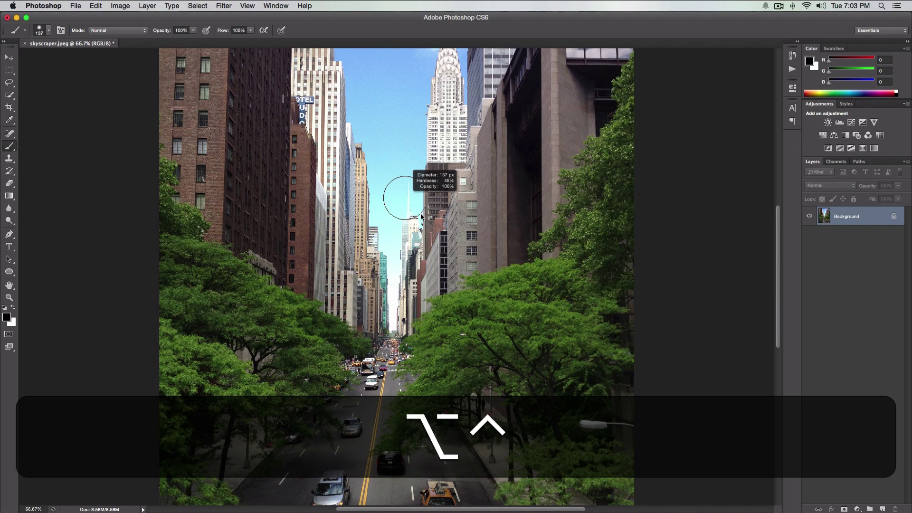
{"action": "left_click_drag", "start_coordinate": [421, 216], "coordinate": [422, 216]}
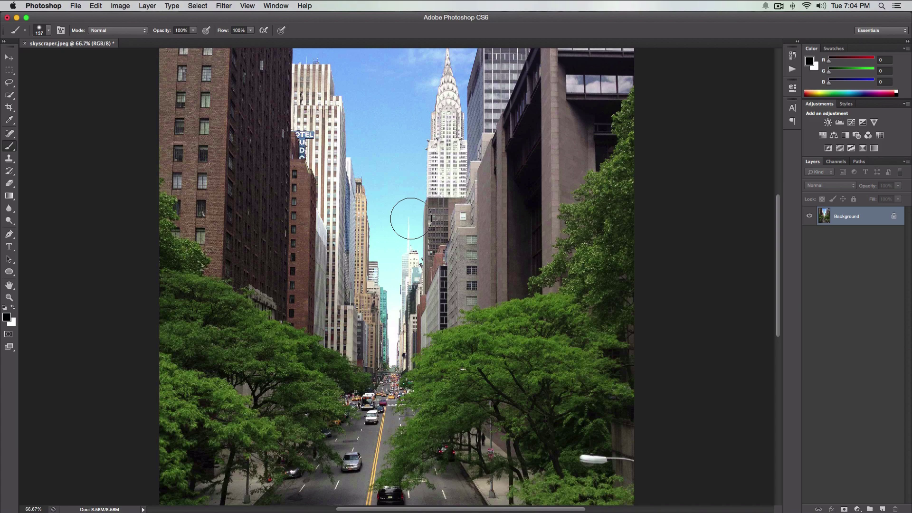
Paint a test black stroke beside the Chrysler Building and undo it
{"action": "key", "text": "ctrl+alt"}
{"action": "left_click_drag", "start_coordinate": [438, 159], "coordinate": [443, 208]}
{"action": "key", "text": "super+z"}
Resize the brush on canvas to 38 px, paint over the Chrysler spire, then undo the stroke
{"action": "key", "text": "ctrl"}
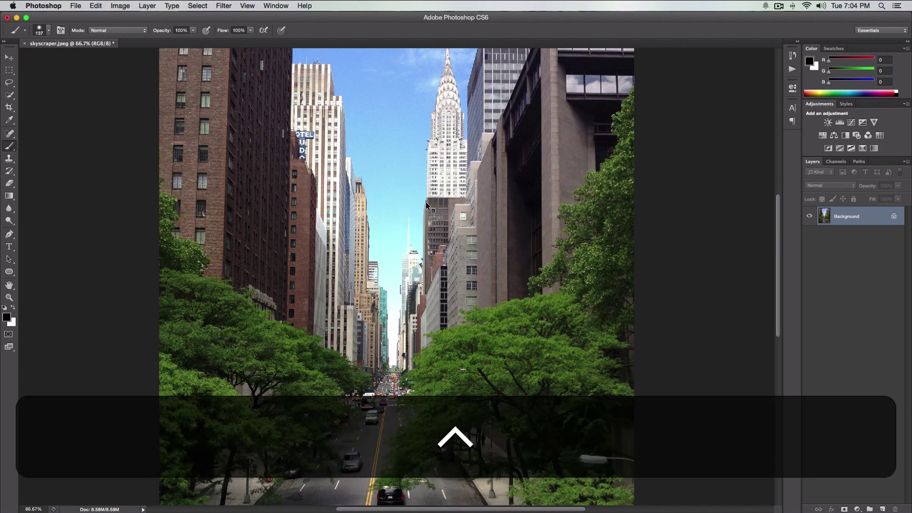
{"action": "key", "text": "alt"}
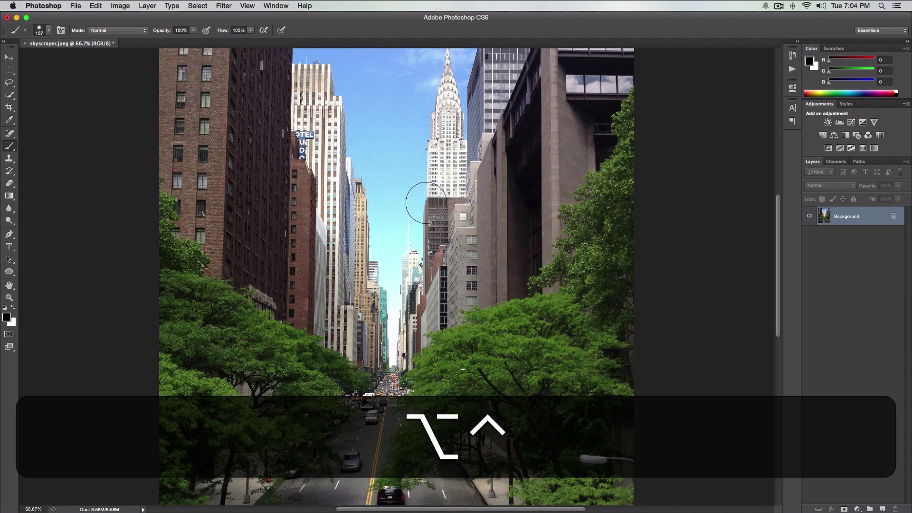
{"action": "left_click_drag", "start_coordinate": [426, 203], "coordinate": [396, 199]}
{"action": "left_click_drag", "start_coordinate": [398, 277], "coordinate": [386, 279]}
{"action": "mouse_move", "coordinate": [435, 163]}
{"action": "left_mouse_down"}
{"action": "mouse_move", "coordinate": [440, 128]}
{"action": "mouse_move", "coordinate": [453, 128]}
{"action": "left_mouse_up"}
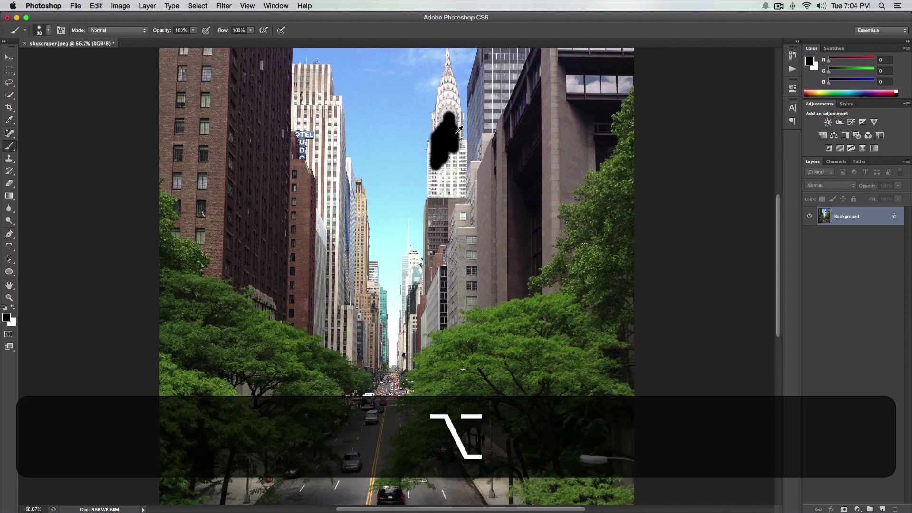
{"action": "key", "text": "alt+z"}
{"action": "key", "text": "super+z"}
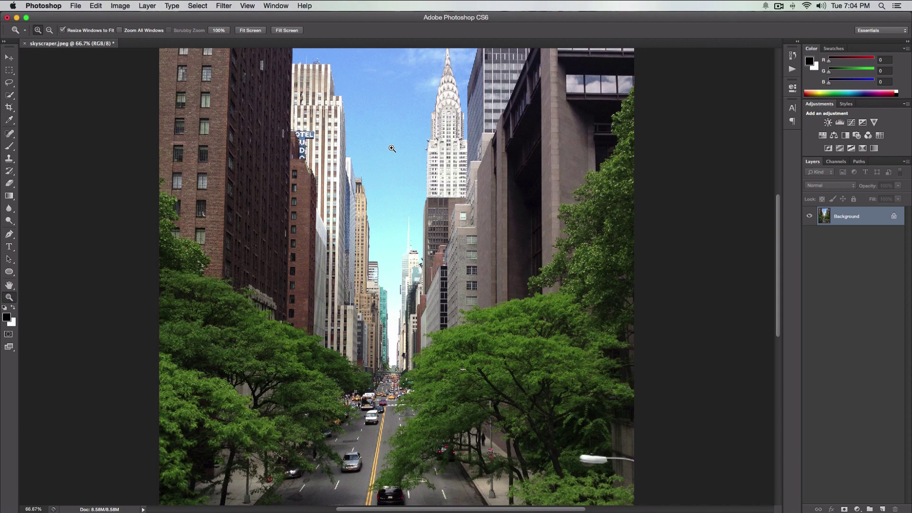
Marquee-zoom onto the skyline, fit the photo, then marquee-zoom tightly onto the HOTEL sign
{"action": "key", "text": "cmd+equal"}
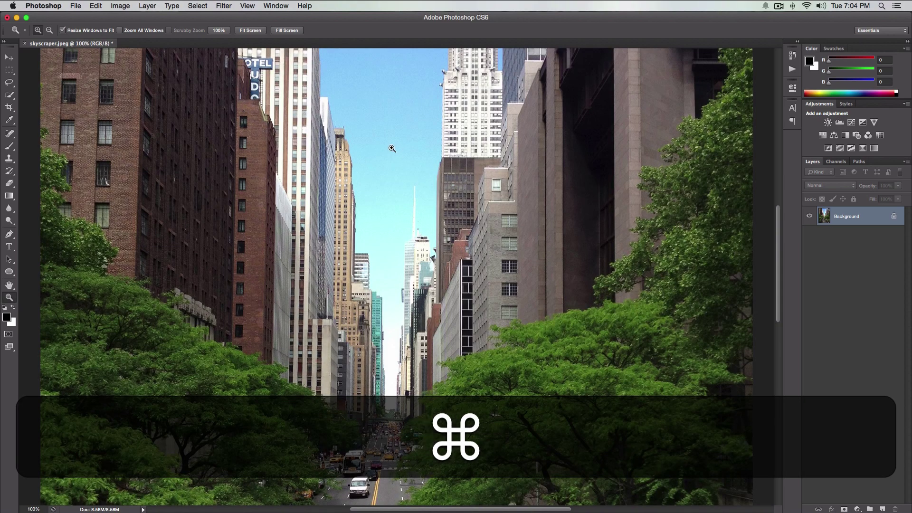
{"action": "key", "text": "super"}
{"action": "key", "text": "super+minus"}
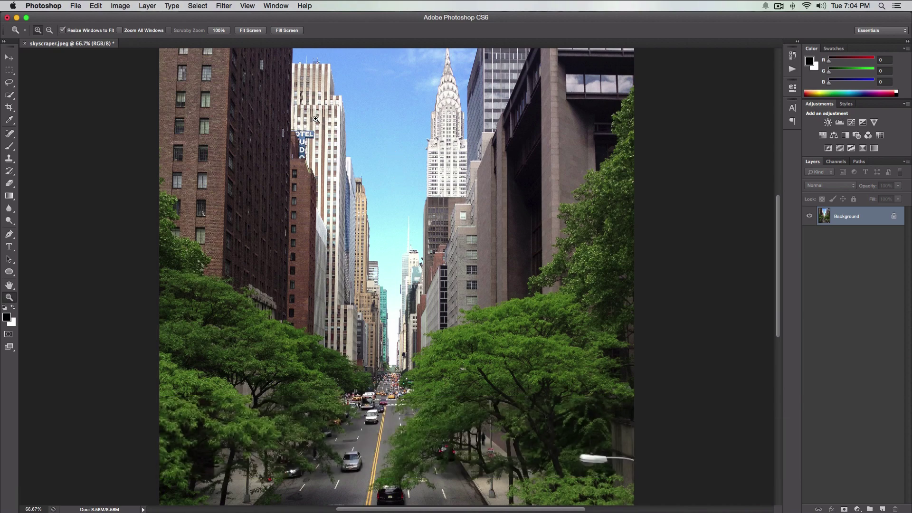
{"action": "left_click_drag", "start_coordinate": [288, 103], "coordinate": [510, 258]}
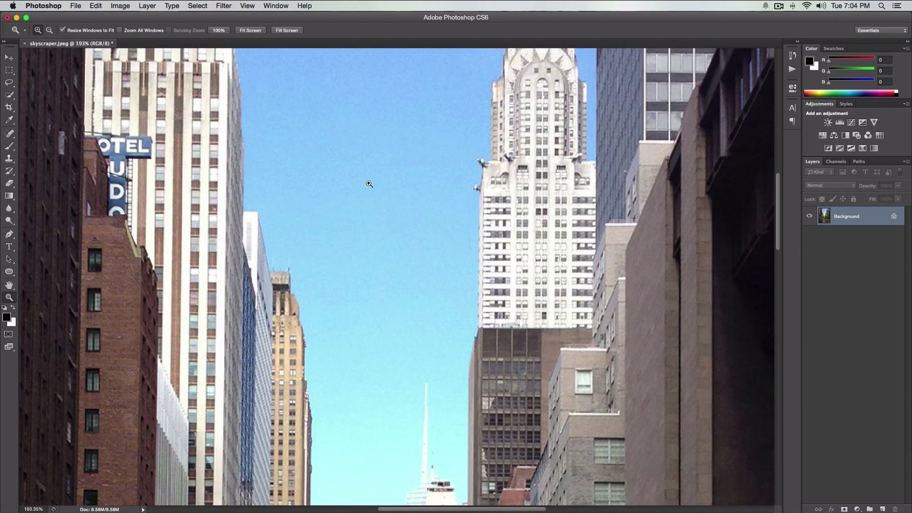
{"action": "key", "text": "super+0"}
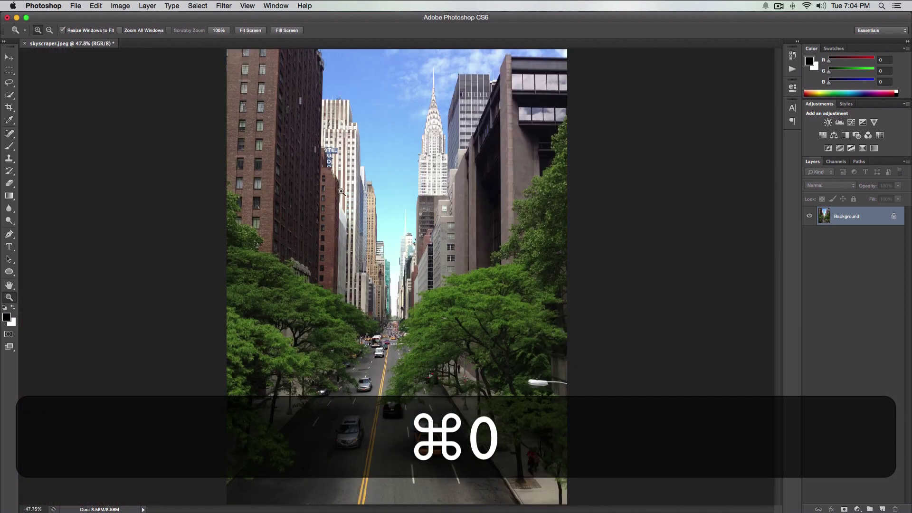
{"action": "left_click_drag", "start_coordinate": [204, 78], "coordinate": [637, 362]}
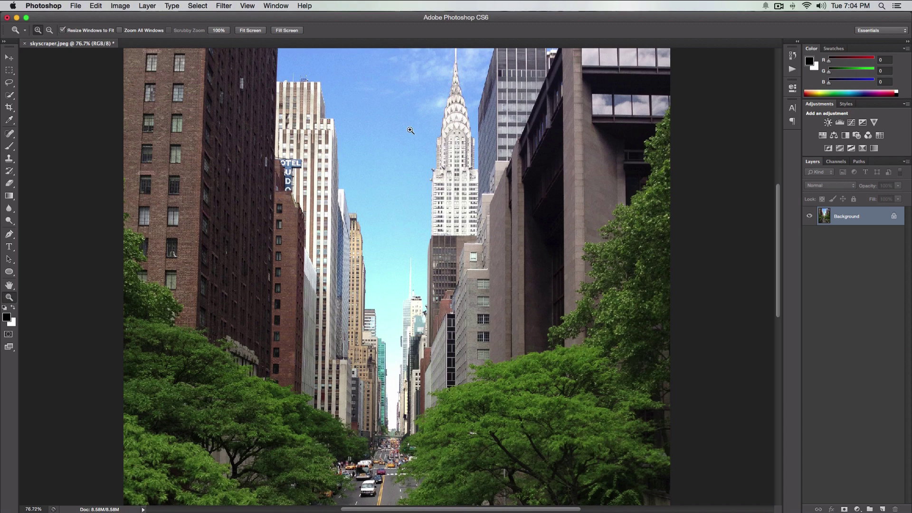
{"action": "left_click_drag", "start_coordinate": [279, 155], "coordinate": [297, 173]}
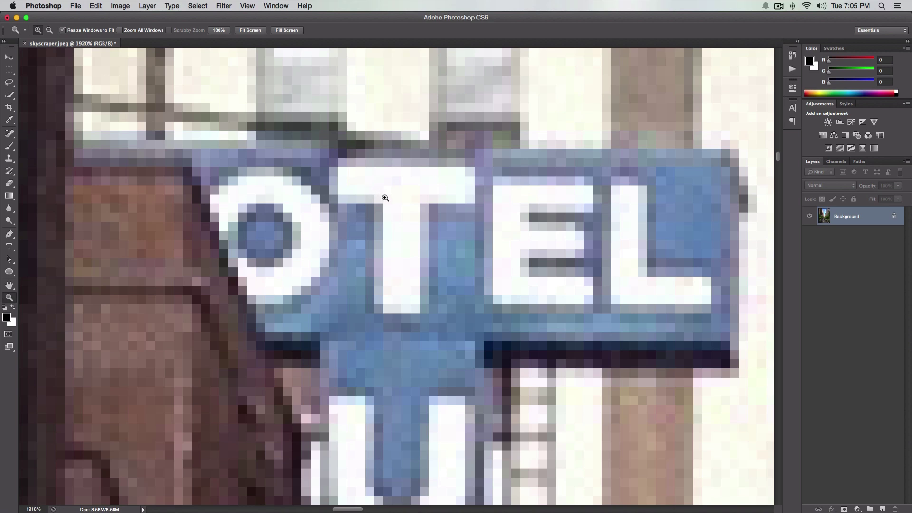
Option-click with the Zoom tool to step out from 1920% on the hotel sign to 66.7%
{"action": "key", "text": "super"}
{"action": "key", "text": "shift"}
{"action": "key", "text": "alt"}
{"action": "key", "text": "alt"}
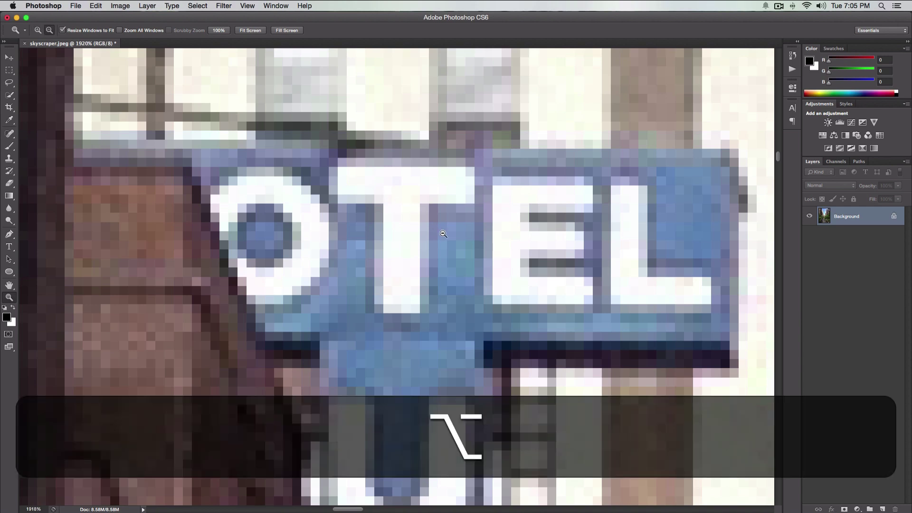
{"action": "left_click", "coordinate": [386, 189], "text": "alt"}
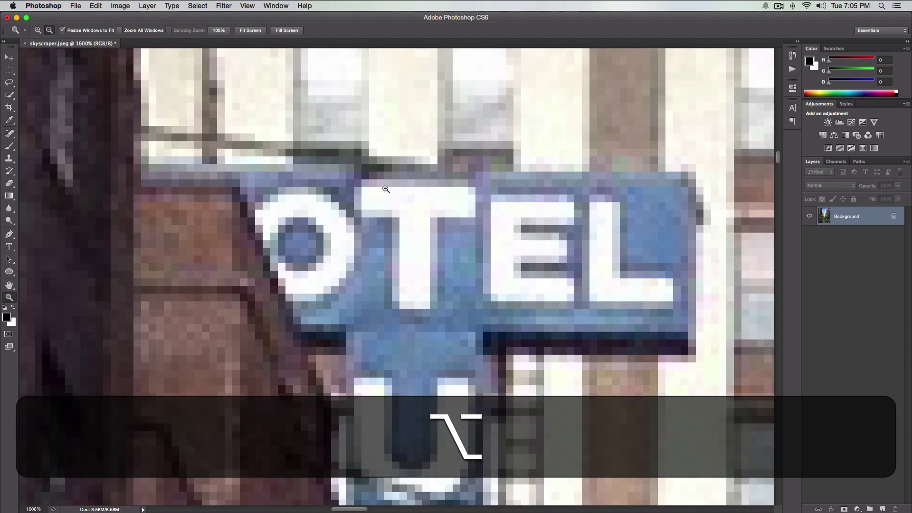
{"action": "left_click", "coordinate": [385, 189], "text": "alt"}
{"action": "left_click", "coordinate": [417, 211], "text": "alt"}
{"action": "left_click", "coordinate": [417, 211], "text": "alt"}
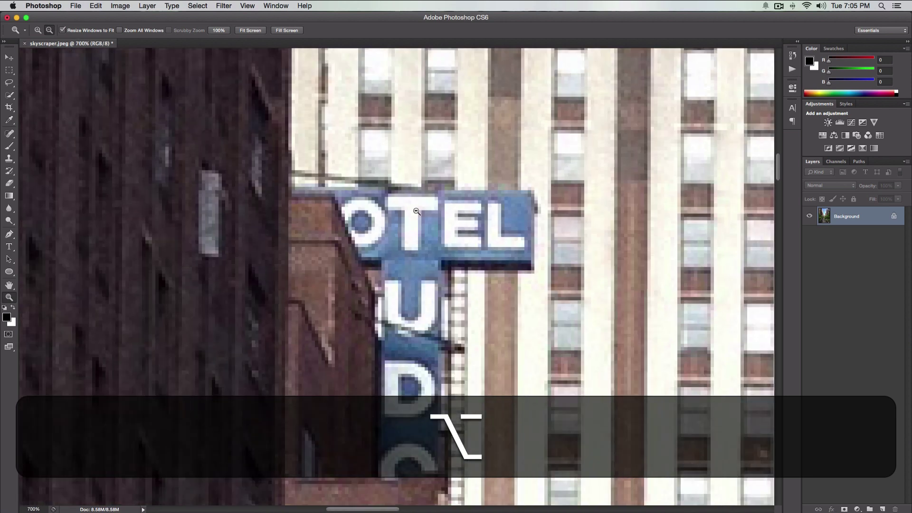
{"action": "left_click", "coordinate": [417, 211], "text": "alt"}
{"action": "left_click", "coordinate": [417, 211], "text": "alt"}
{"action": "left_click", "coordinate": [416, 213], "text": "alt"}
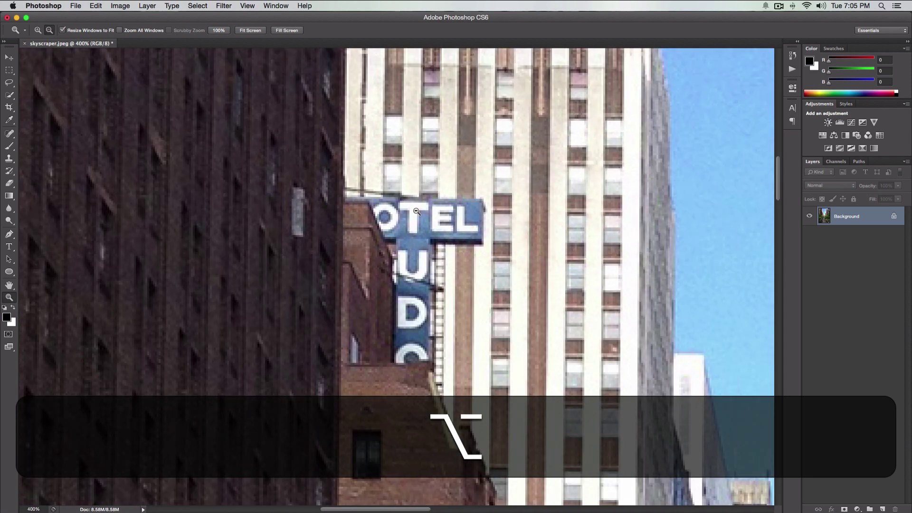
{"action": "left_click", "coordinate": [415, 216], "text": "alt"}
{"action": "left_click", "coordinate": [416, 216], "text": "alt"}
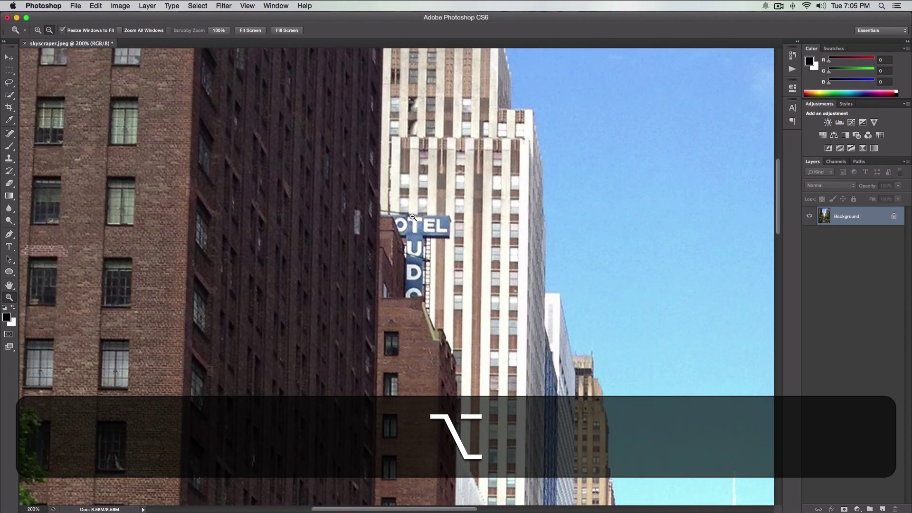
{"action": "left_click", "coordinate": [427, 139], "text": "alt"}
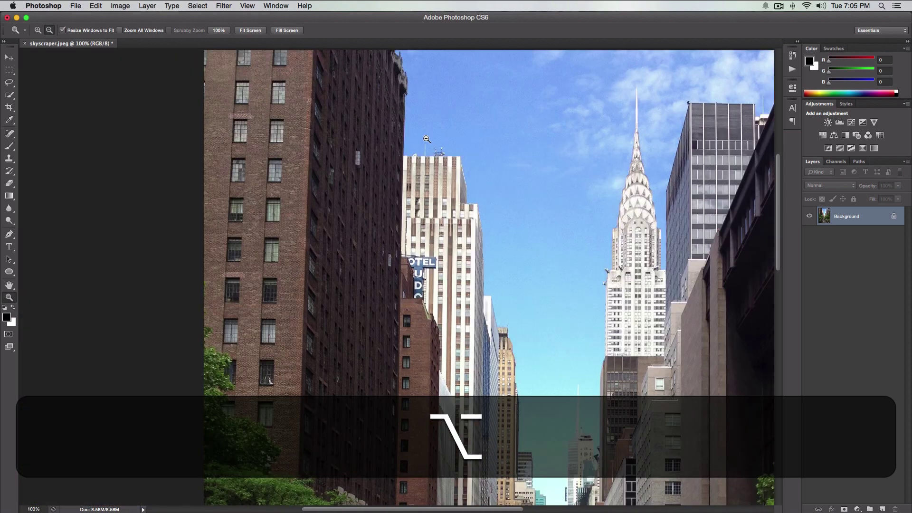
{"action": "left_click", "coordinate": [427, 322], "text": "alt"}
{"action": "key", "text": "alt+9"}
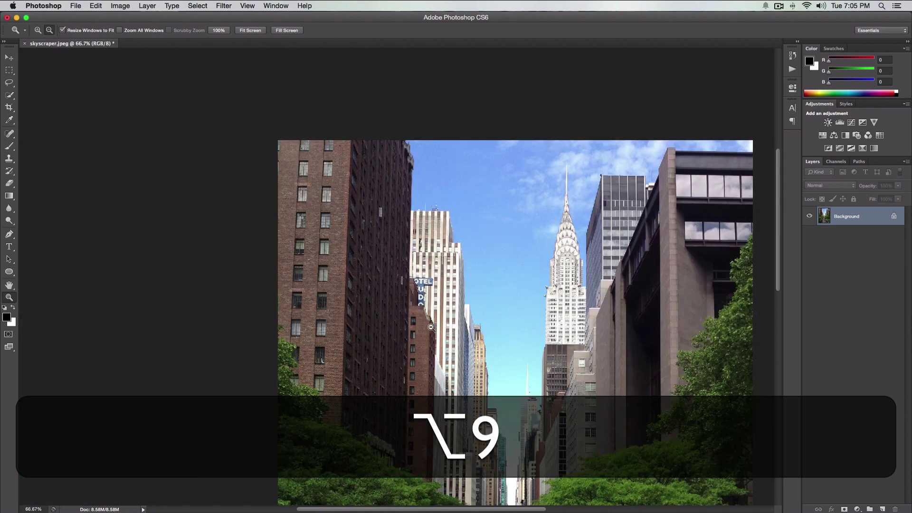
Fit the tall photo in the window, marquee-zoom into the distant skyline, then zoom back out
{"action": "key", "text": "alt+0"}
{"action": "key", "text": "alt+0"}
{"action": "key", "text": "super+alt+0"}
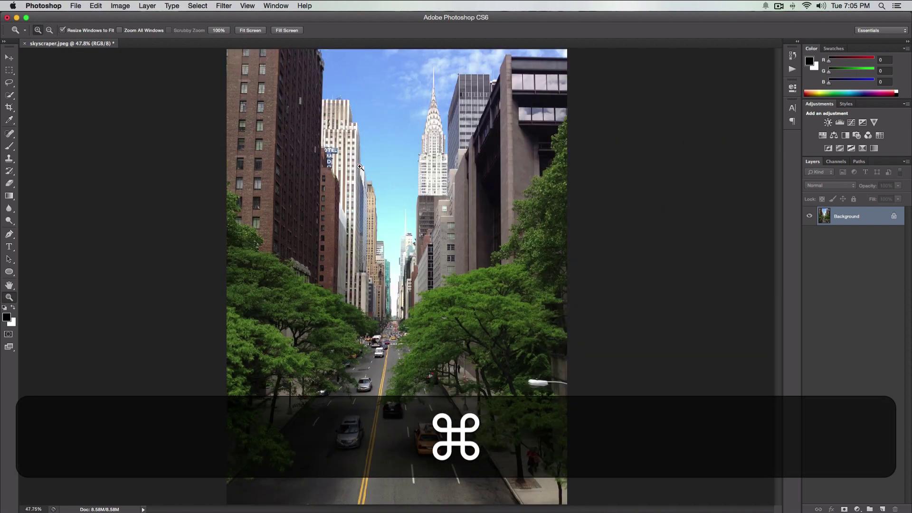
{"action": "left_click_drag", "start_coordinate": [360, 166], "coordinate": [482, 280]}
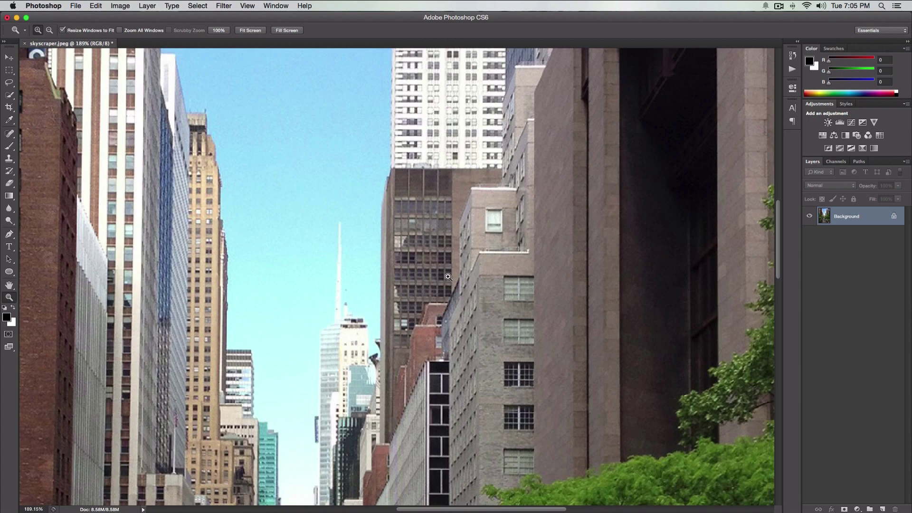
{"action": "key", "text": "alt"}
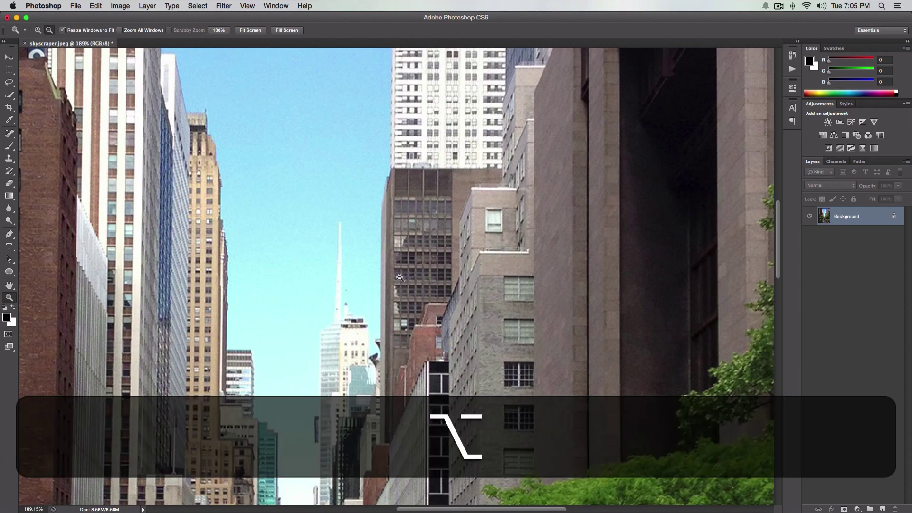
{"action": "left_click", "coordinate": [399, 278], "text": "alt"}
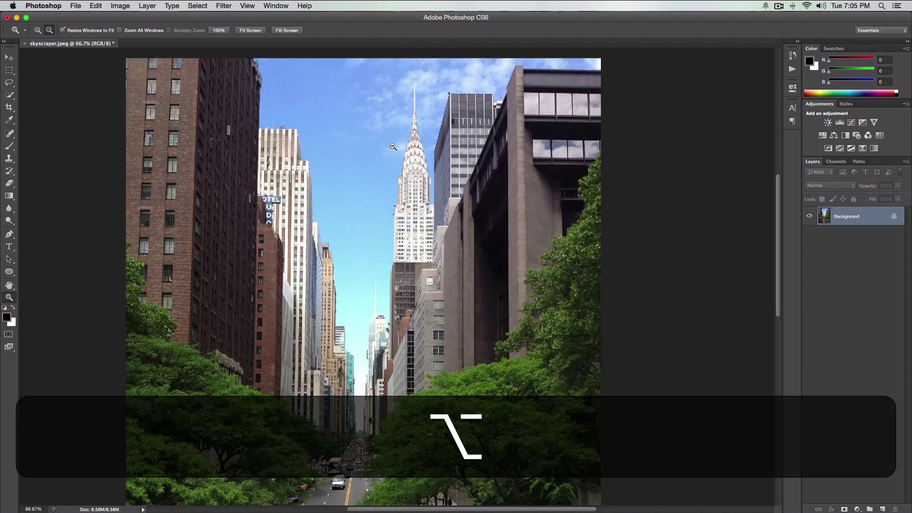
Fit the whole image in the window again and select the Brush tool
{"action": "key", "text": "alt+0"}
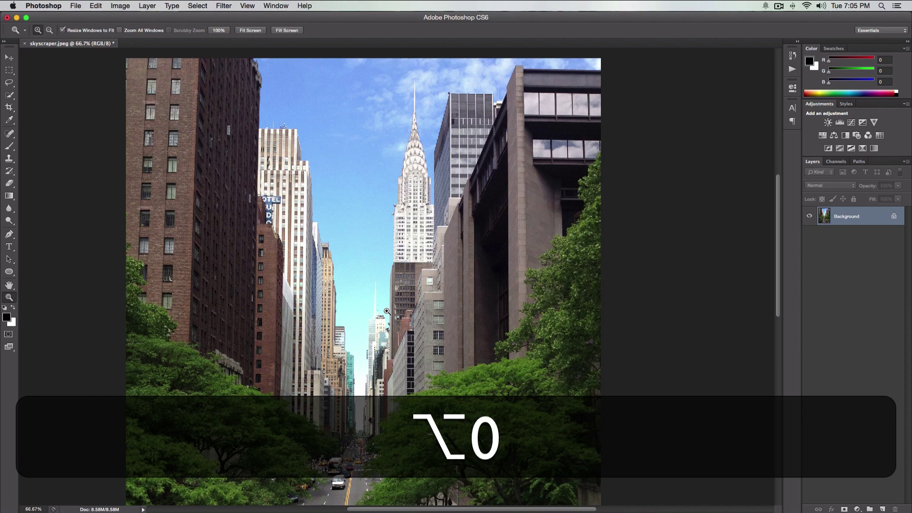
{"action": "key", "text": "super+0"}
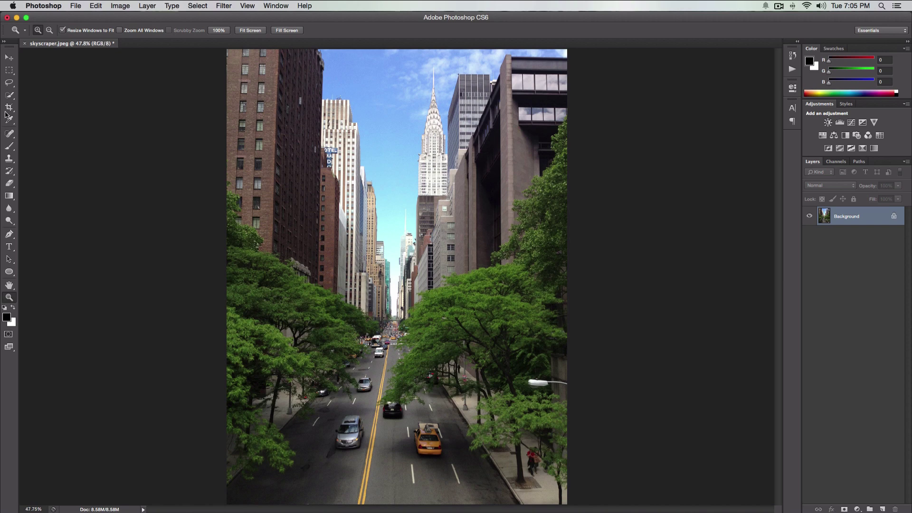
{"action": "key", "text": "b"}
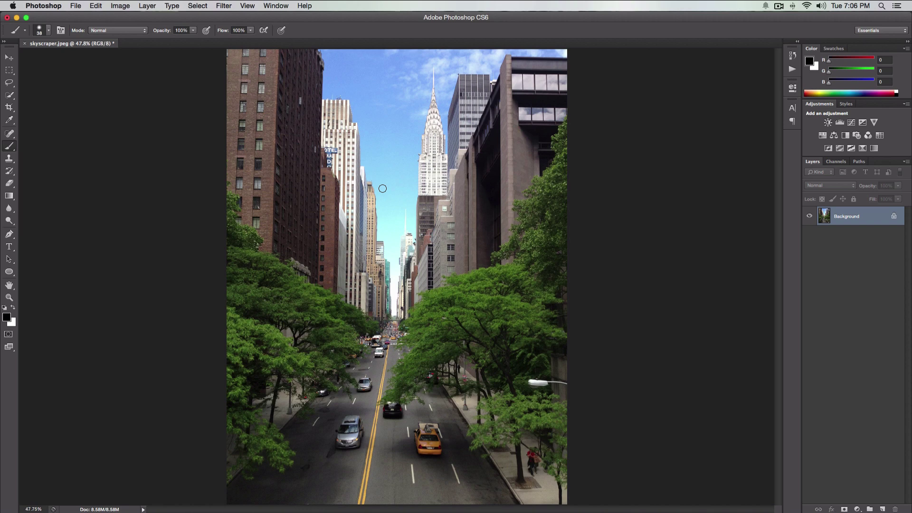
Step the brush size through 10, 70 and 500 px, set it to 193 px, then pick the Move tool
{"action": "key", "text": "bracketleft"}
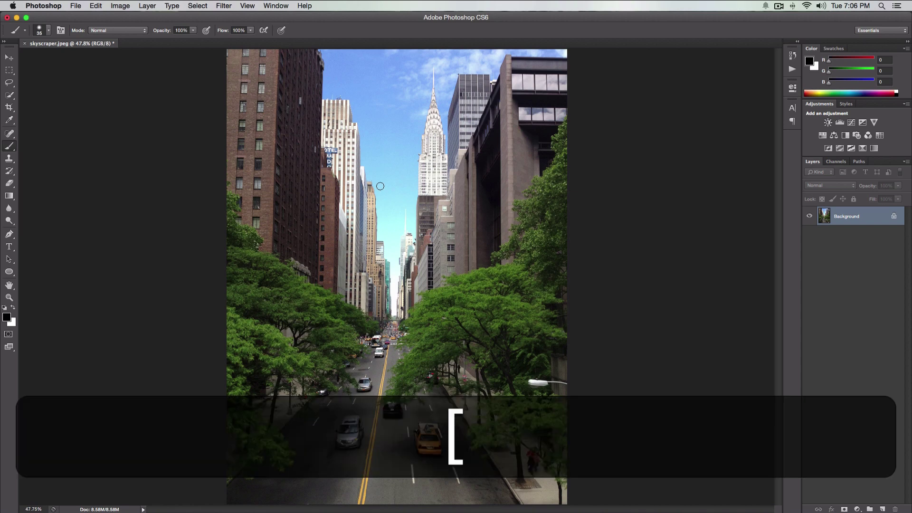
{"action": "key", "text": "bracketright"}
{"action": "key", "text": "bracketleft"}
{"action": "key", "text": "bracketleft"}
{"action": "key", "text": "bracketleft"}
{"action": "key", "text": "bracketleft"}
{"action": "key", "text": "bracketright"}
{"action": "key", "text": "bracketright"}
{"action": "key", "text": "bracketright"}
{"action": "key", "text": "bracketright"}
{"action": "key", "text": "bracketright"}
{"action": "key", "text": "bracketright"}
{"action": "key", "text": "bracketright"}
{"action": "key", "text": "bracketright"}
{"action": "key", "text": "bracketright"}
{"action": "key", "text": "bracketright"}
{"action": "key", "text": "bracketright"}
{"action": "key", "text": "bracketright"}
{"action": "key", "text": "bracketright"}
{"action": "key", "text": "bracketright"}
{"action": "key", "text": "bracketright"}
{"action": "key", "text": "bracketright"}
{"action": "key", "text": "bracketright"}
{"action": "key", "text": "bracketright"}
{"action": "key", "text": "bracketleft"}
{"action": "key", "text": "bracketleft"}
{"action": "key", "text": "bracketleft"}
{"action": "key", "text": "bracketleft"}
{"action": "key", "text": "bracketleft"}
{"action": "key", "text": "bracketright"}
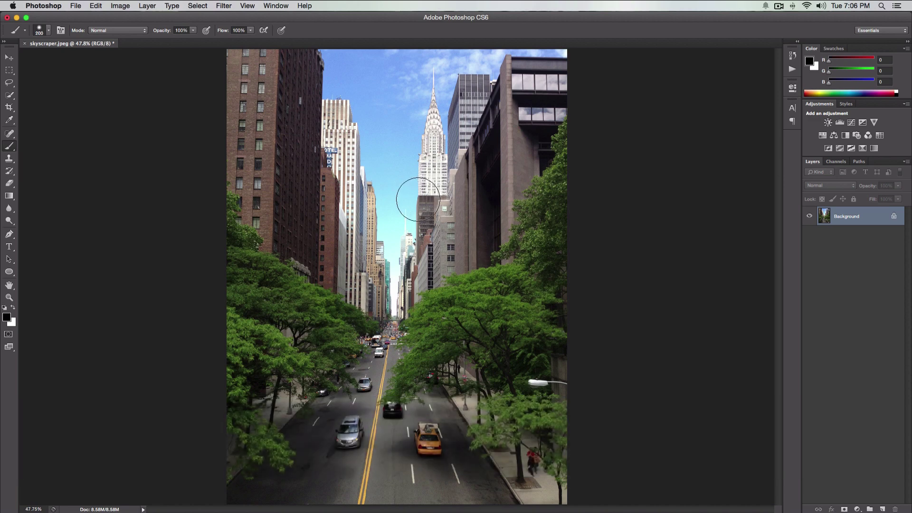
{"action": "left_click_drag", "start_coordinate": [418, 199], "coordinate": [415, 206]}
{"action": "left_click", "coordinate": [10, 59]}
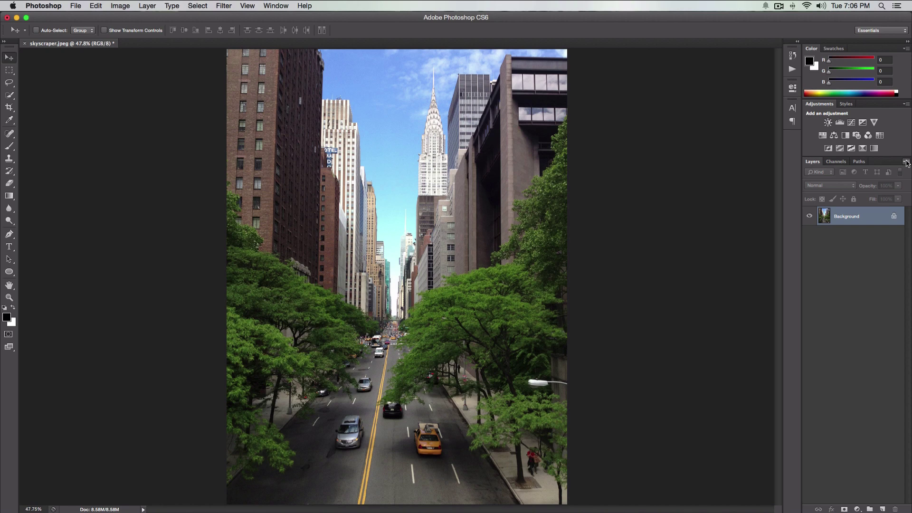
Create a new layer with Shift+Cmd+N, keeping the name Layer 1 and Color None
{"action": "left_click", "coordinate": [906, 162]}
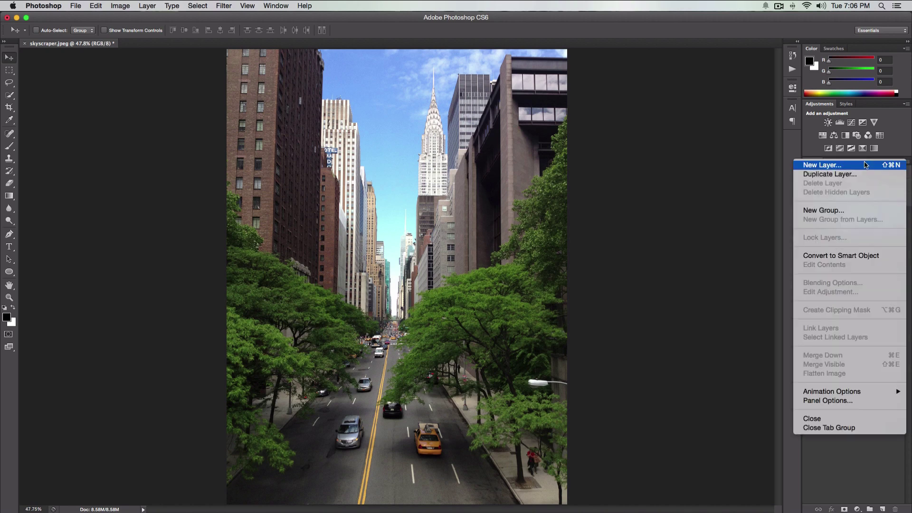
{"action": "left_click", "coordinate": [703, 190]}
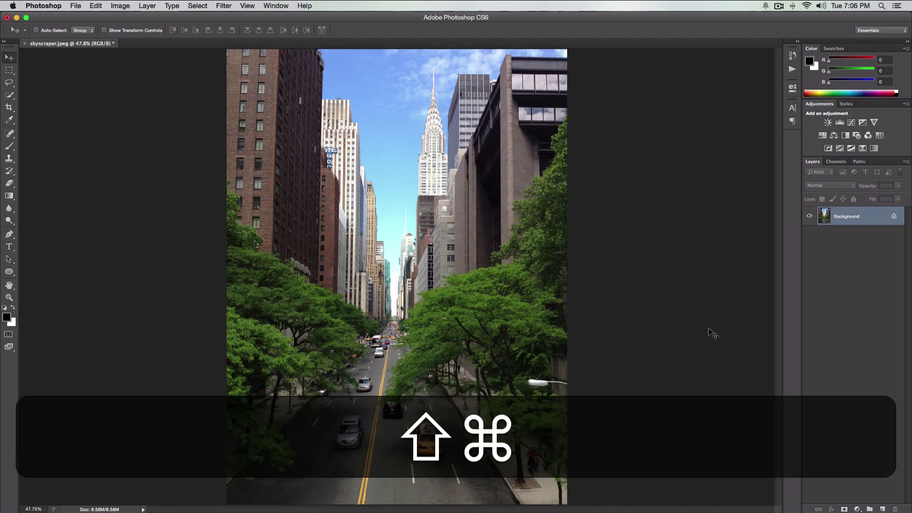
{"action": "key", "text": "shift+super+n"}
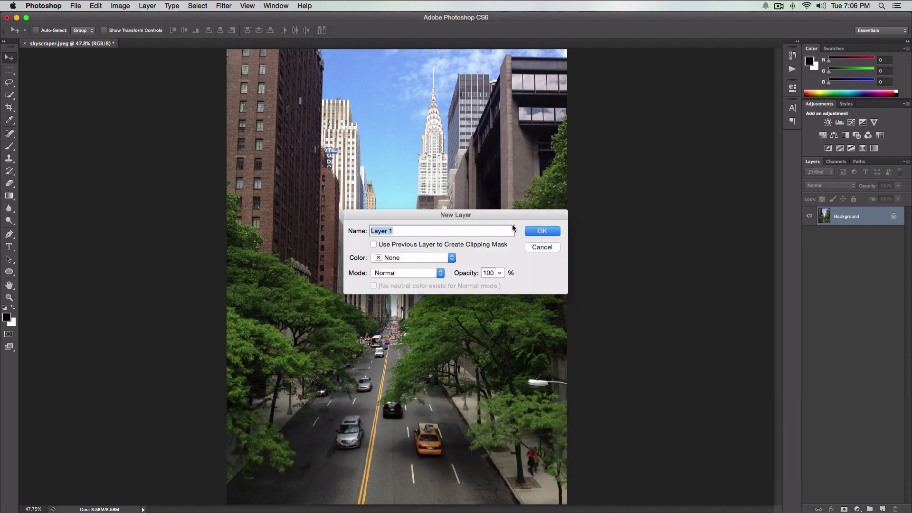
{"action": "left_click_drag", "start_coordinate": [508, 218], "coordinate": [535, 156]}
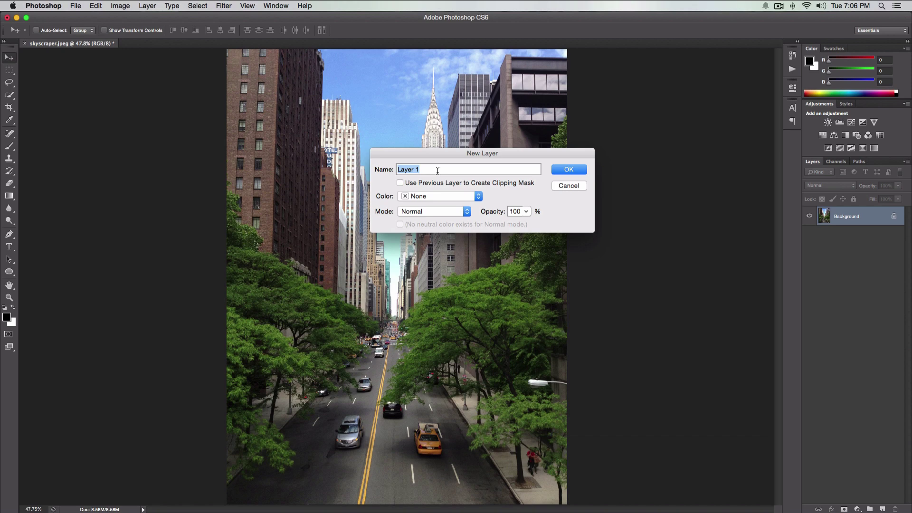
{"action": "left_click", "coordinate": [418, 196]}
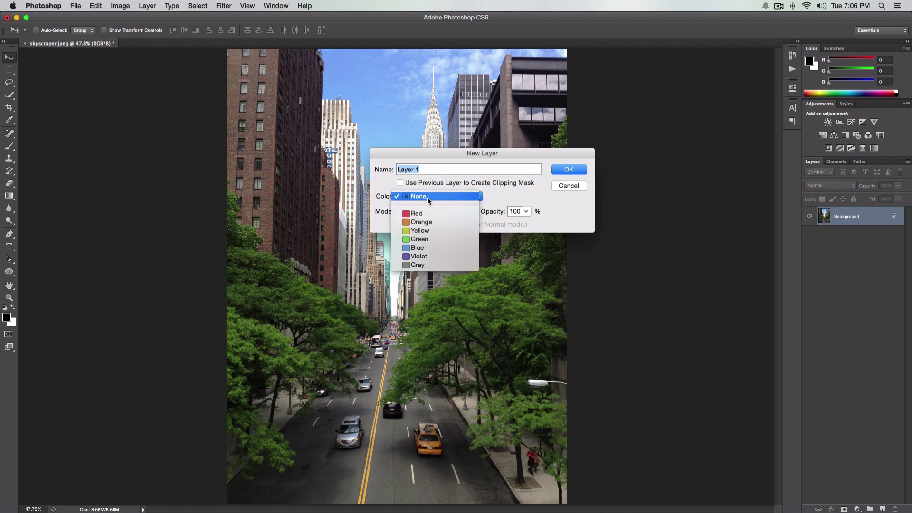
{"action": "left_click", "coordinate": [460, 197]}
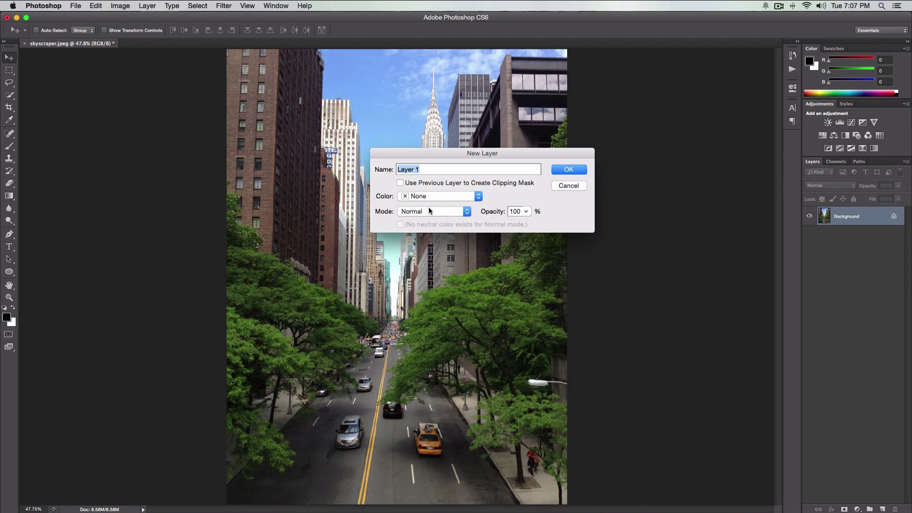
{"action": "left_click", "coordinate": [577, 172]}
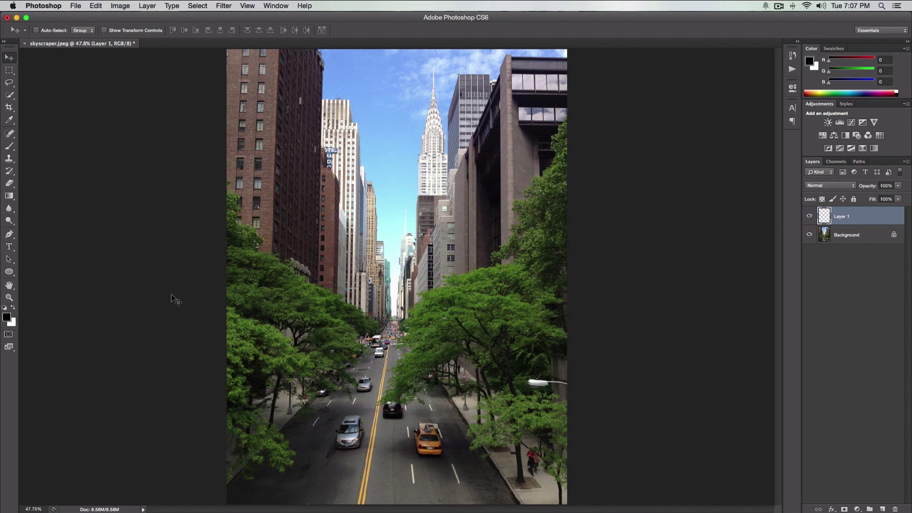
Fill Layer 1 with black, swap colours, and fill it with white
{"action": "key", "text": "alt+BackSpace"}
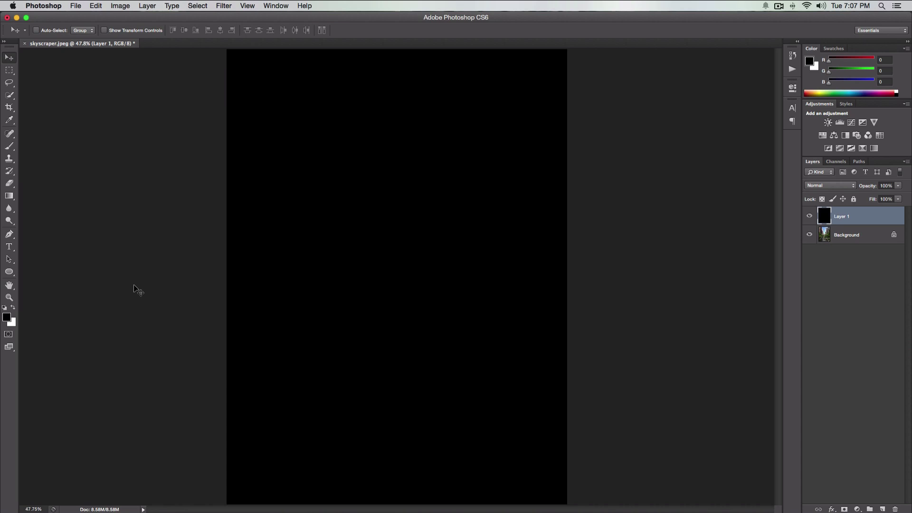
{"action": "key", "text": "x"}
{"action": "key", "text": "x"}
{"action": "key", "text": "x"}
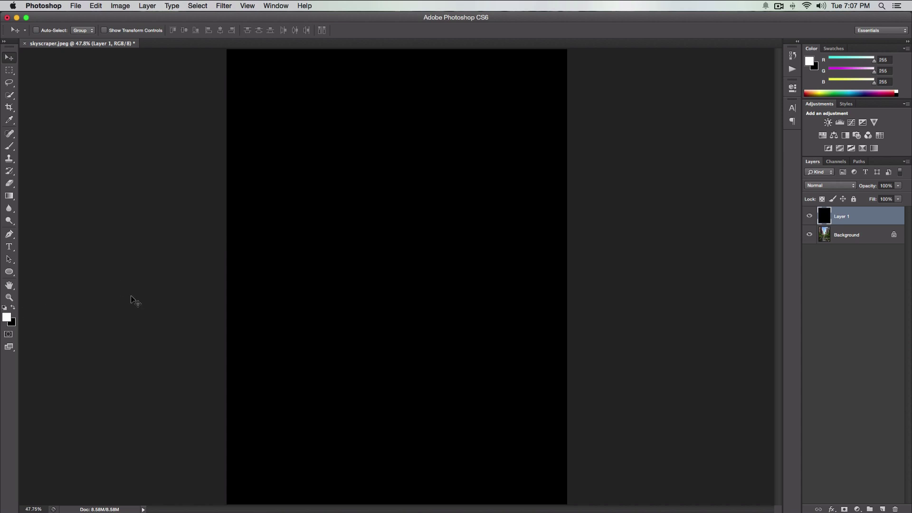
{"action": "key", "text": "alt+BackSpace"}
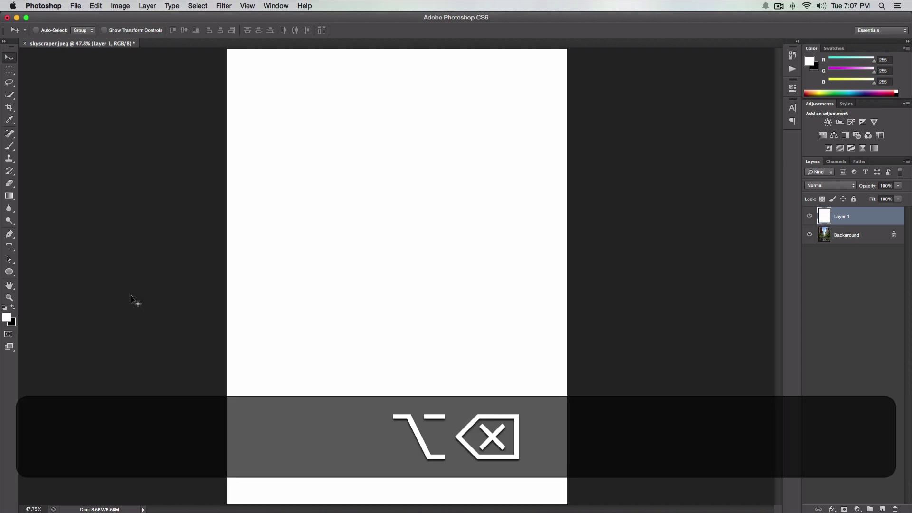
Set the foreground colour to red, fill Layer 1 with it, then delete the layer
{"action": "left_click", "coordinate": [7, 317]}
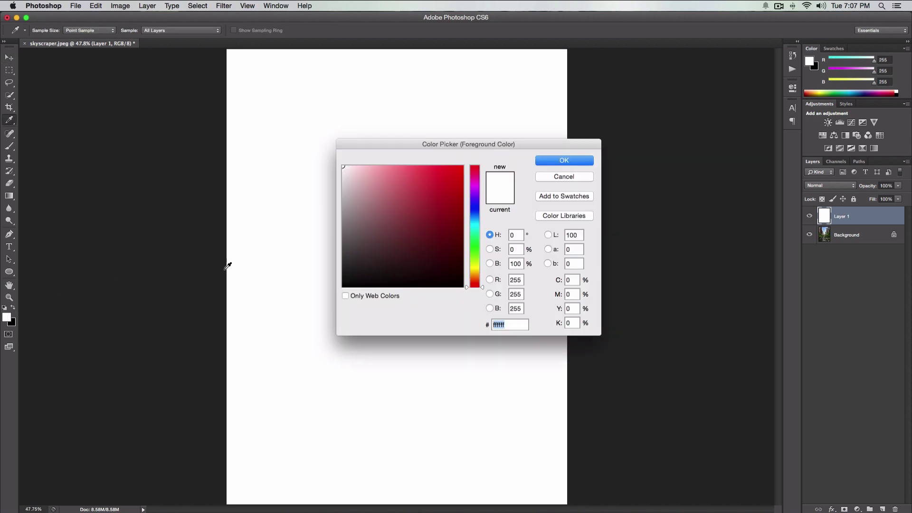
{"action": "left_click_drag", "start_coordinate": [430, 174], "coordinate": [433, 170]}
{"action": "left_click", "coordinate": [556, 161]}
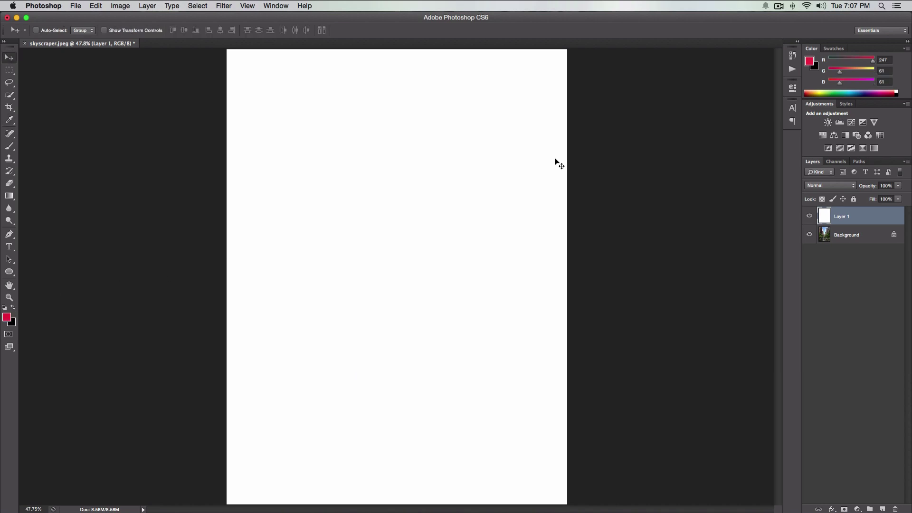
{"action": "key", "text": "alt+BackSpace"}
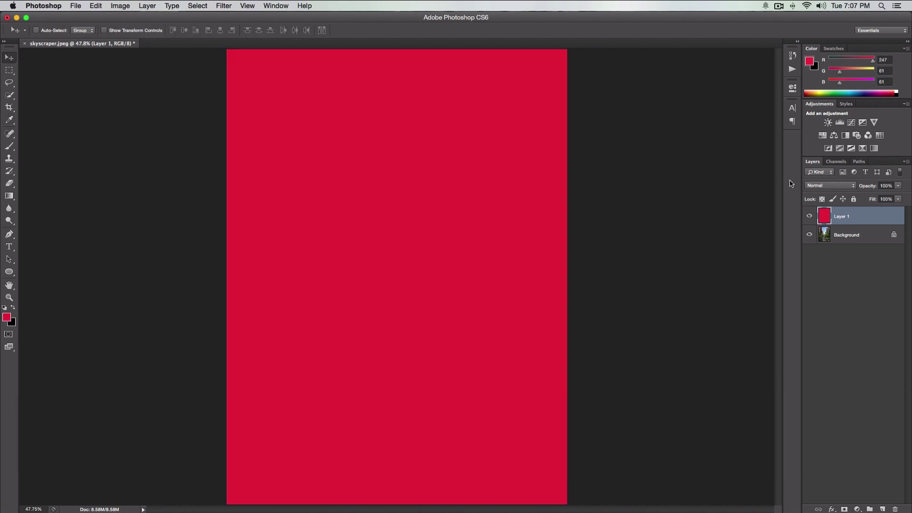
{"action": "key", "text": "BackSpace"}
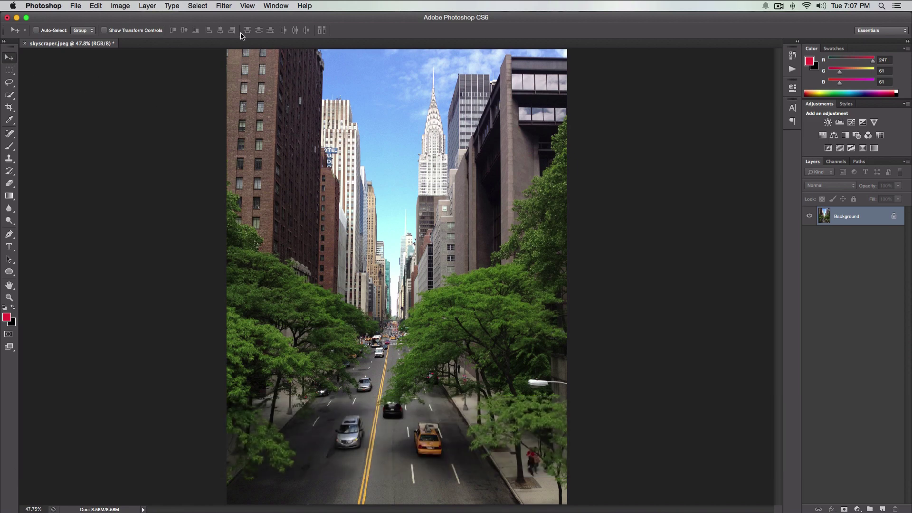
Show rulers, add a vertical guide at 50% via View > New Guide, and toggle guides with Cmd+;
{"action": "key", "text": "super+r"}
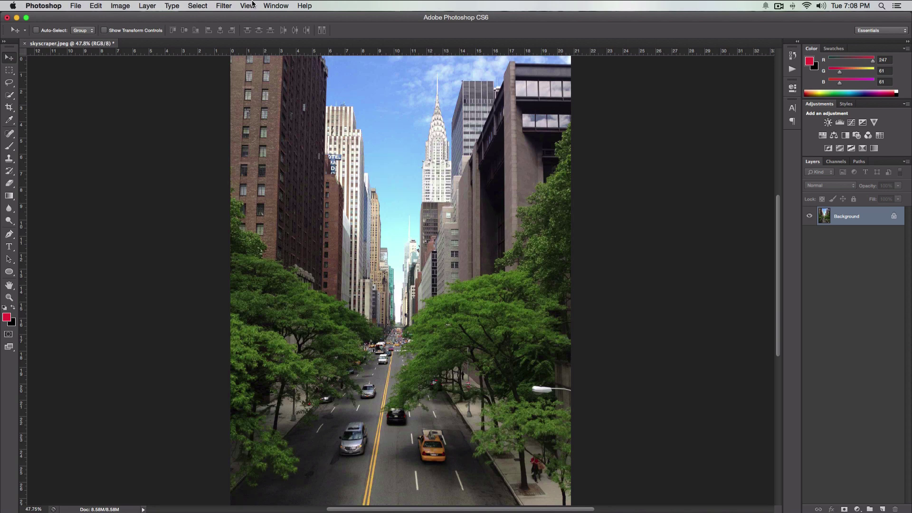
{"action": "key", "text": "super+semicolon"}
{"action": "left_click", "coordinate": [252, 4]}
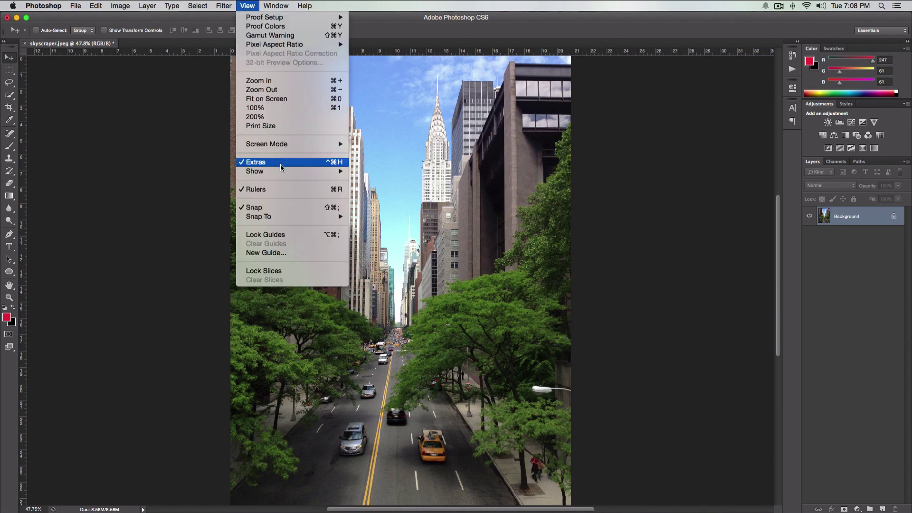
{"action": "mouse_move", "coordinate": [325, 172]}
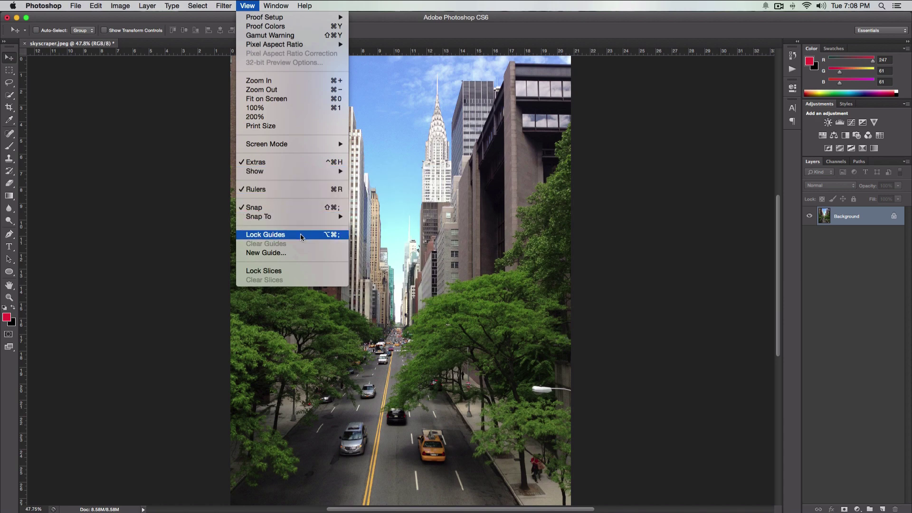
{"action": "left_click", "coordinate": [328, 257]}
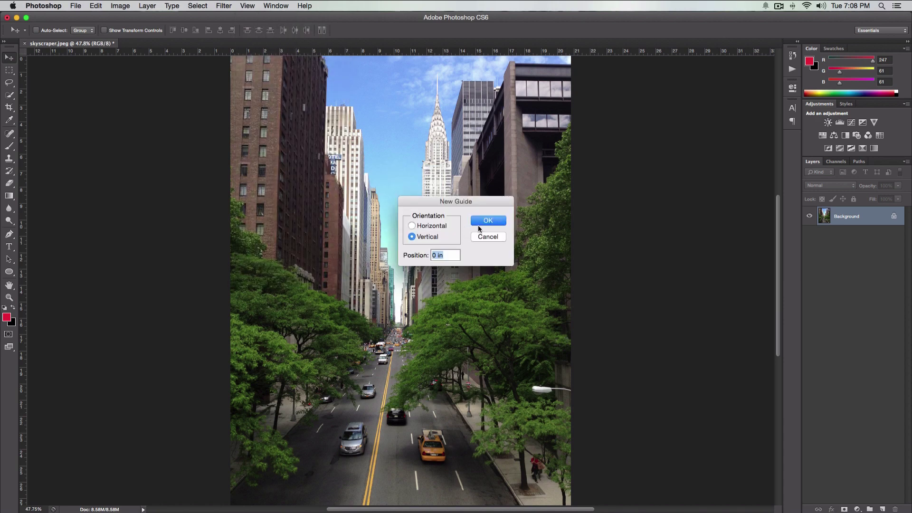
{"action": "type", "text": "50%"}
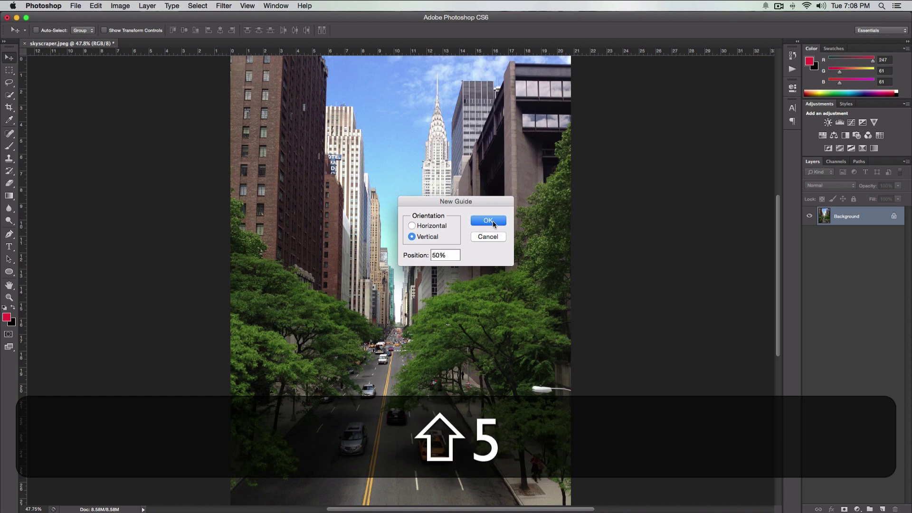
{"action": "left_click", "coordinate": [494, 222]}
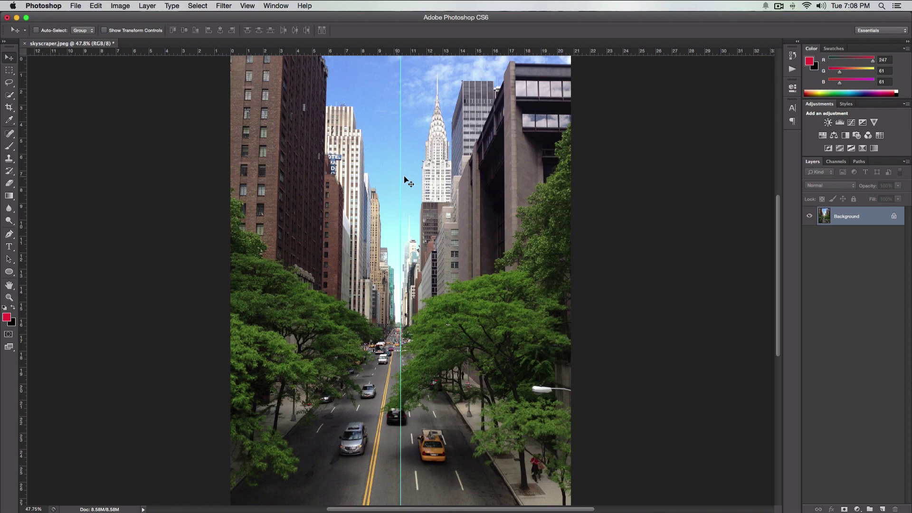
{"action": "key", "text": "super+semicolon"}
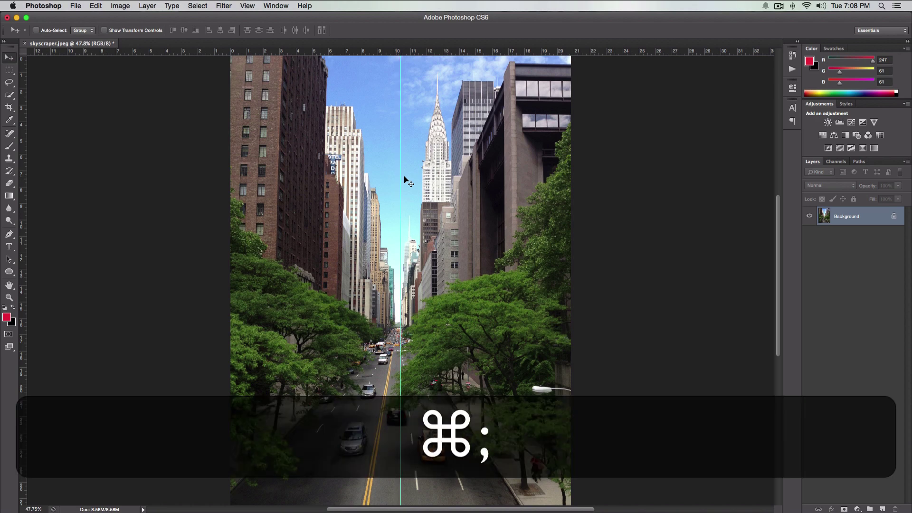
{"action": "key", "text": "super+semicolon"}
{"action": "key", "text": "super+semicolon"}
{"action": "key", "text": "super+semicolon"}
{"action": "key", "text": "super+semicolon"}
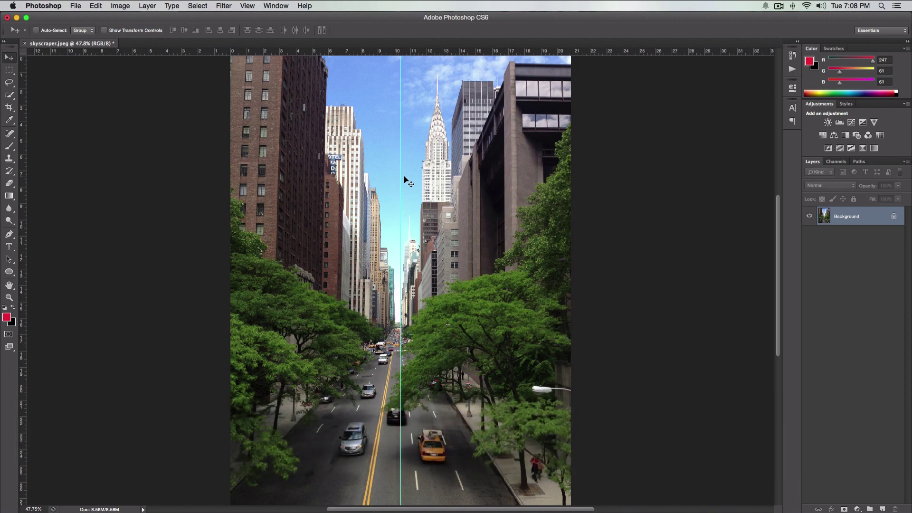
Turn on the grid via View > Show > Grid, toggle it with Cmd+', and zoom in and out
{"action": "left_click", "coordinate": [249, 7]}
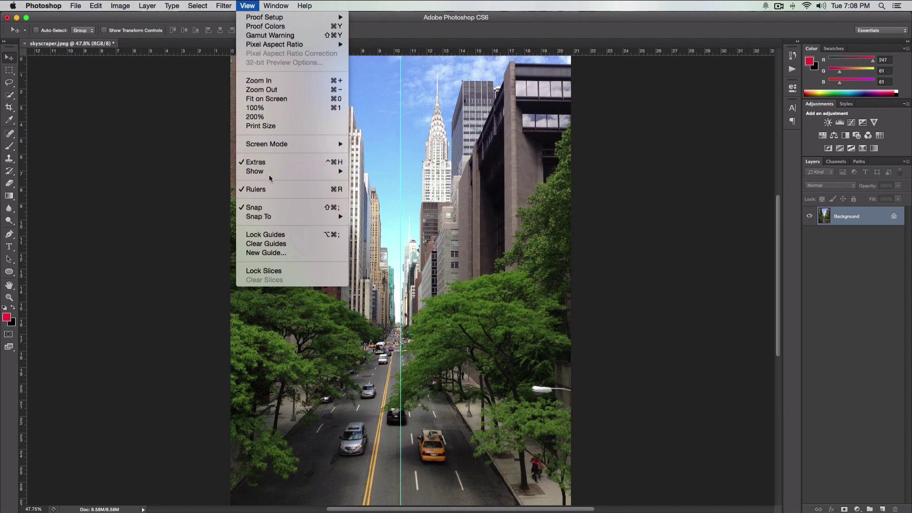
{"action": "mouse_move", "coordinate": [271, 171]}
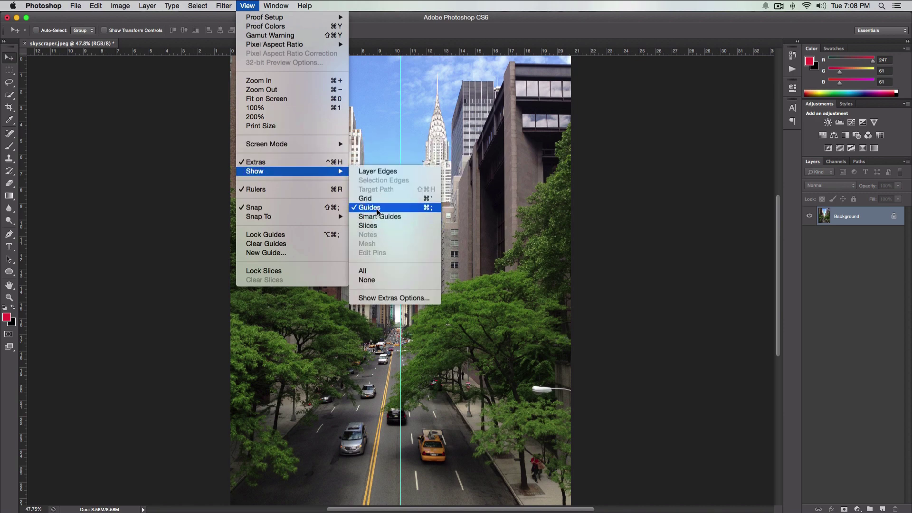
{"action": "left_click", "coordinate": [430, 199]}
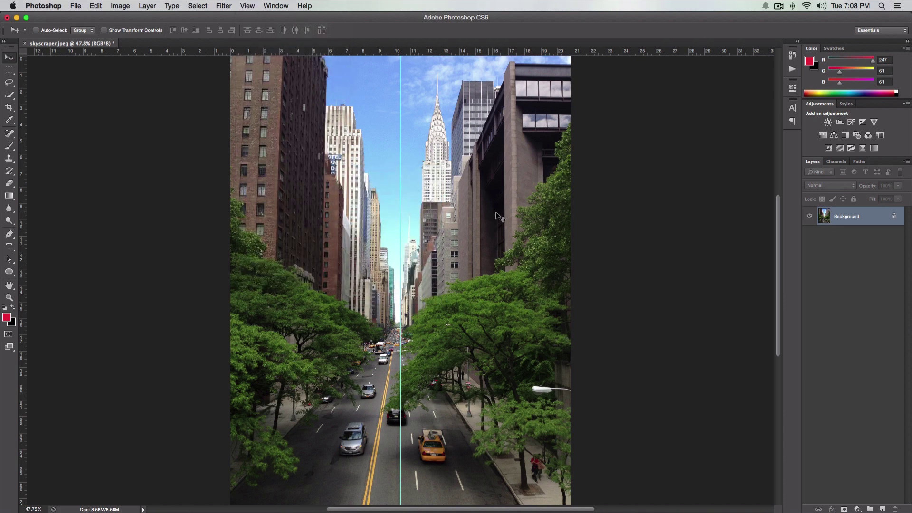
{"action": "key", "text": "super+apostrophe"}
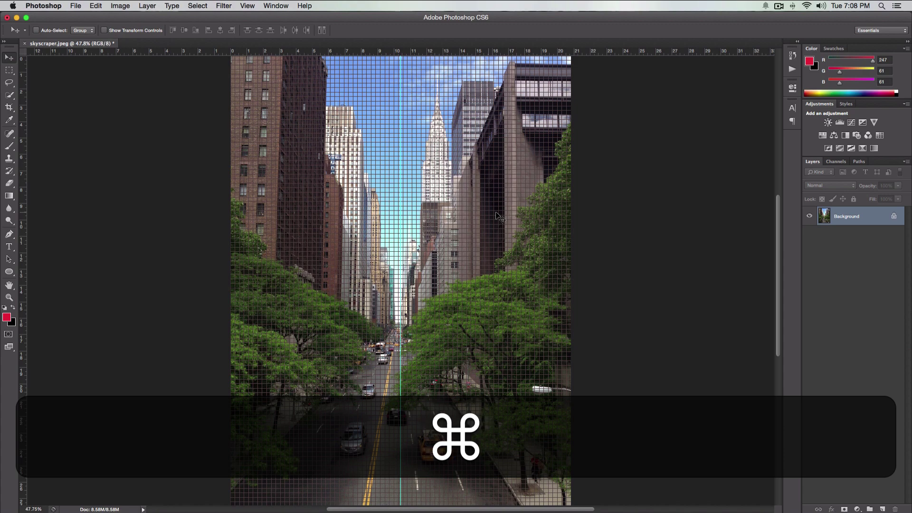
{"action": "key", "text": "super+apostrophe"}
{"action": "key", "text": "super+apostrophe"}
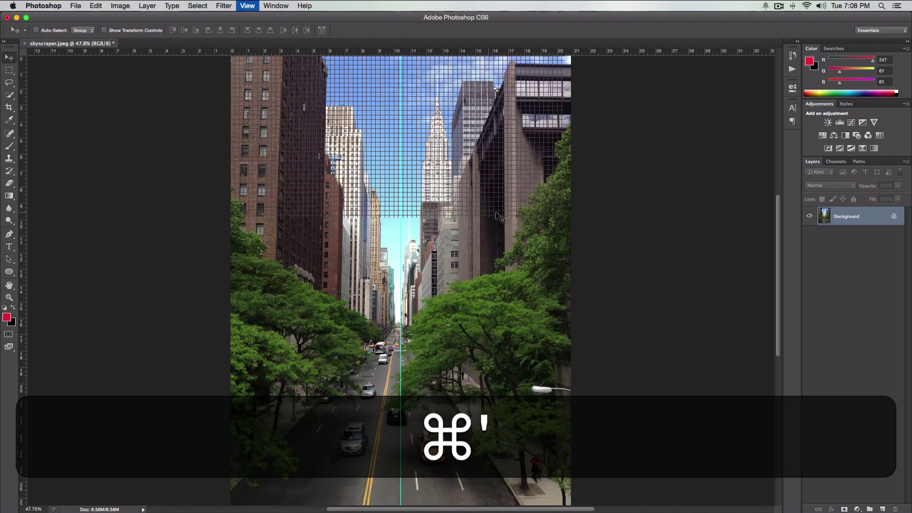
{"action": "key", "text": "super+equal"}
{"action": "key", "text": "super+equal"}
{"action": "key", "text": "super+equal"}
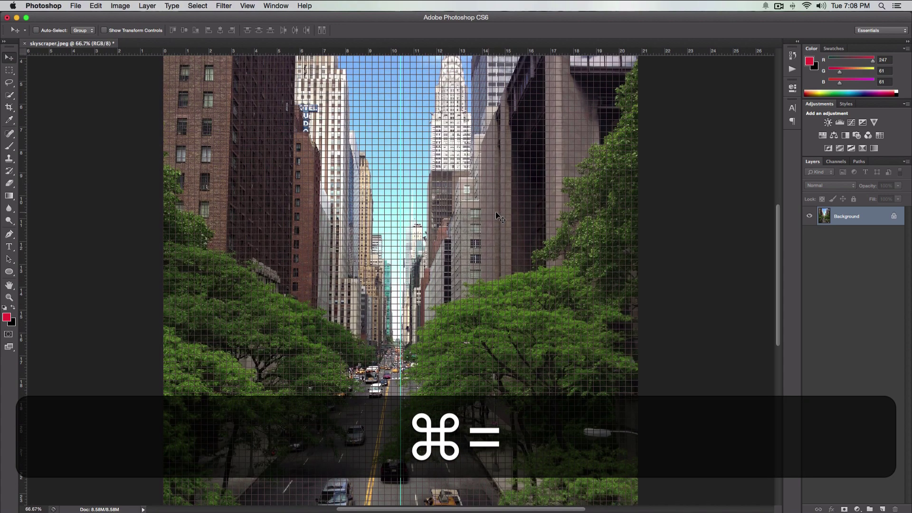
{"action": "key", "text": "super+minus"}
{"action": "key", "text": "super+minus"}
Hide the grid, the centre guide and the rulers
{"action": "key", "text": "super+apostrophe"}
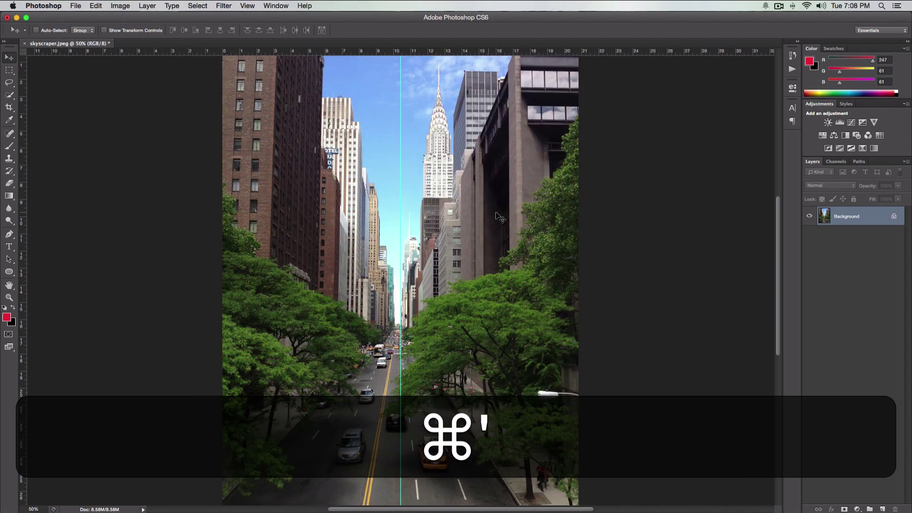
{"action": "key", "text": "super+semicolon"}
{"action": "key", "text": "super+r"}
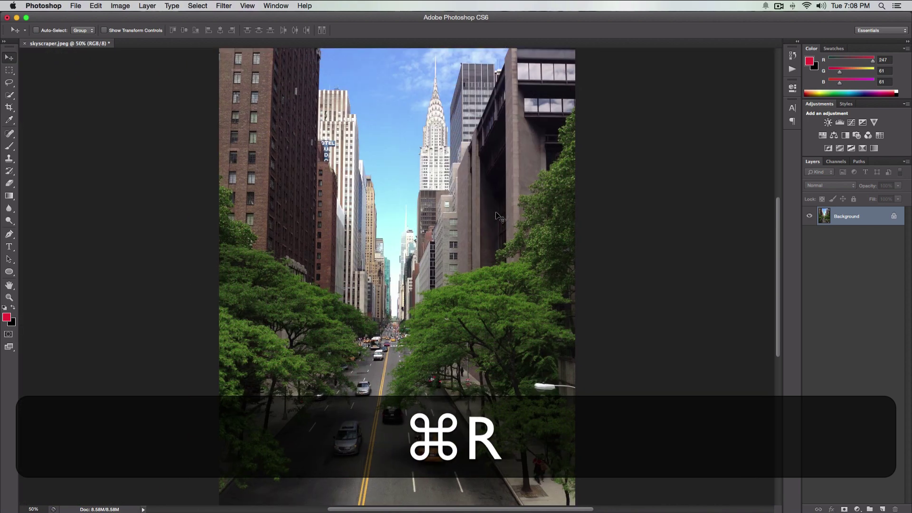